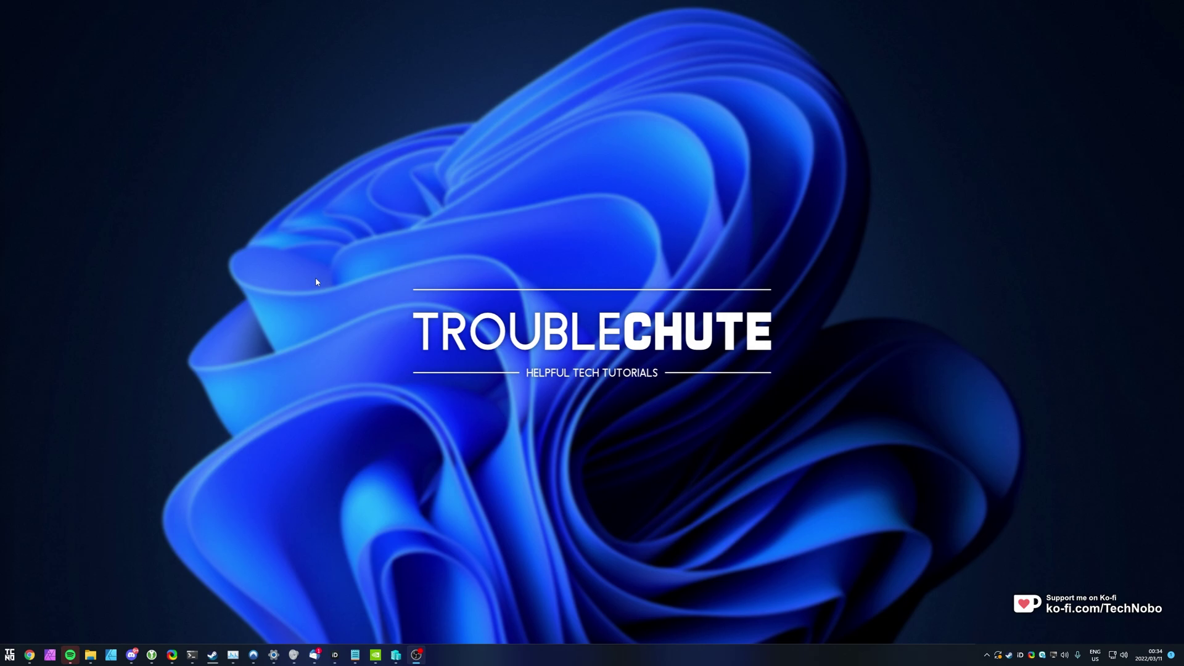
Step: Launch Feedback Hub with Win+1 to its Home page showing build ni_release 22567
{"action": "key", "text": "super+1"}
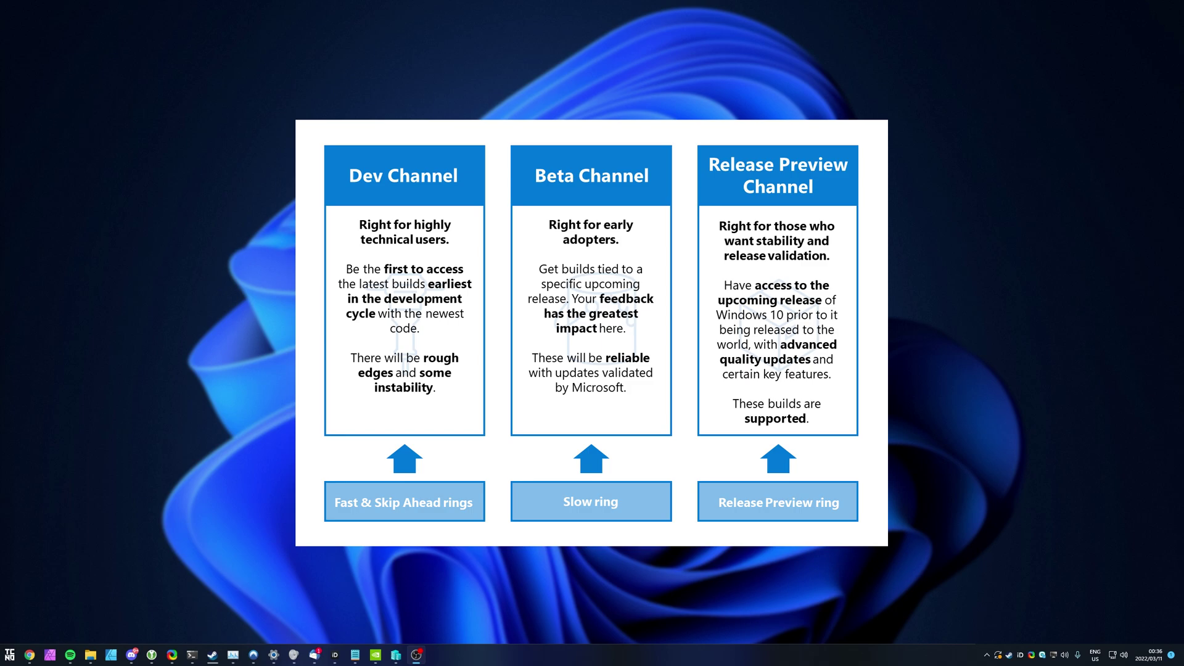
Step: Open Feedback Hub's All feedback list, sorted by Trending
{"action": "key", "text": "super+f"}
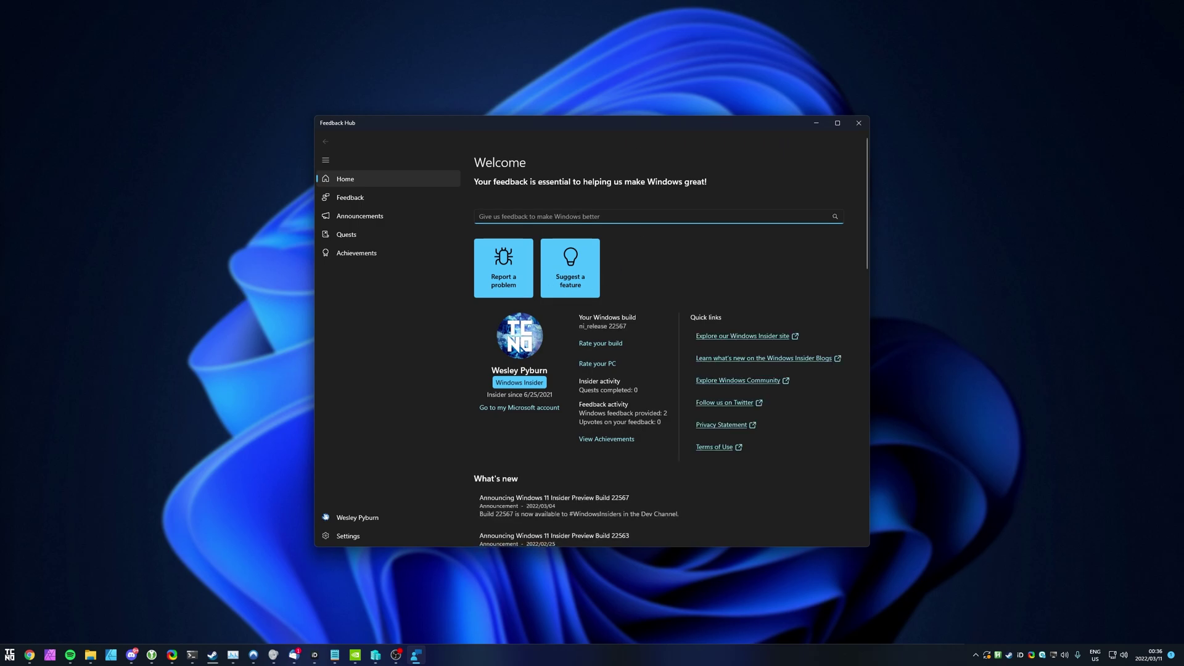
{"action": "left_click", "coordinate": [376, 197]}
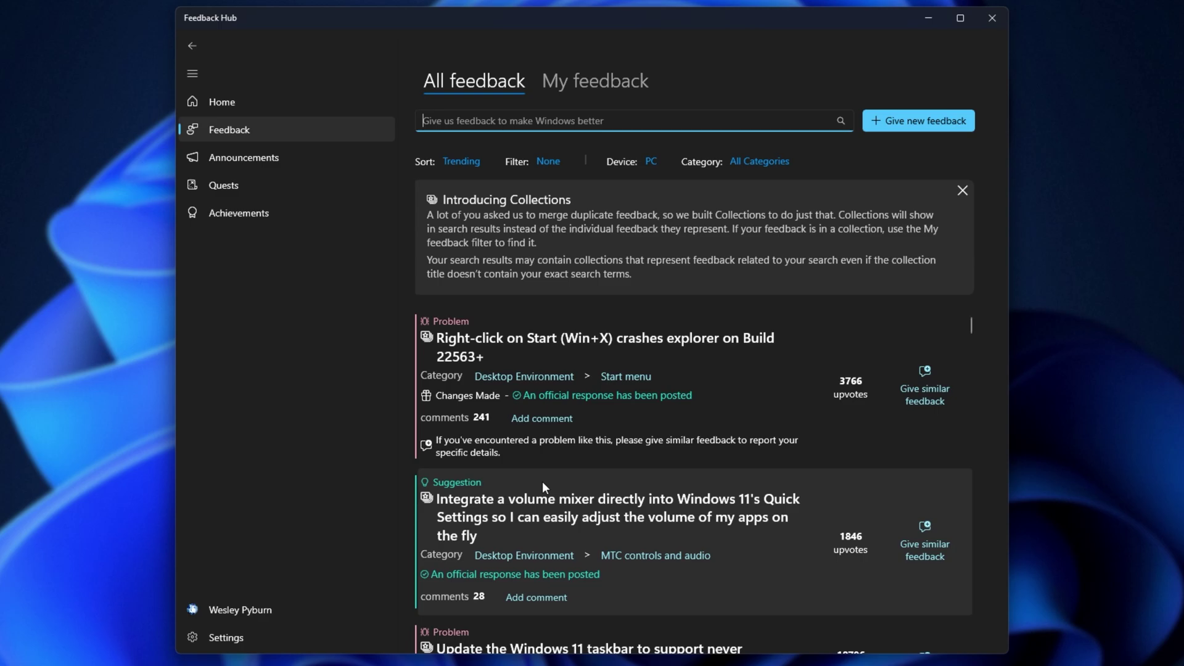
{"action": "scroll", "coordinate": [637, 442], "scroll_direction": "down", "scroll_amount": 1}
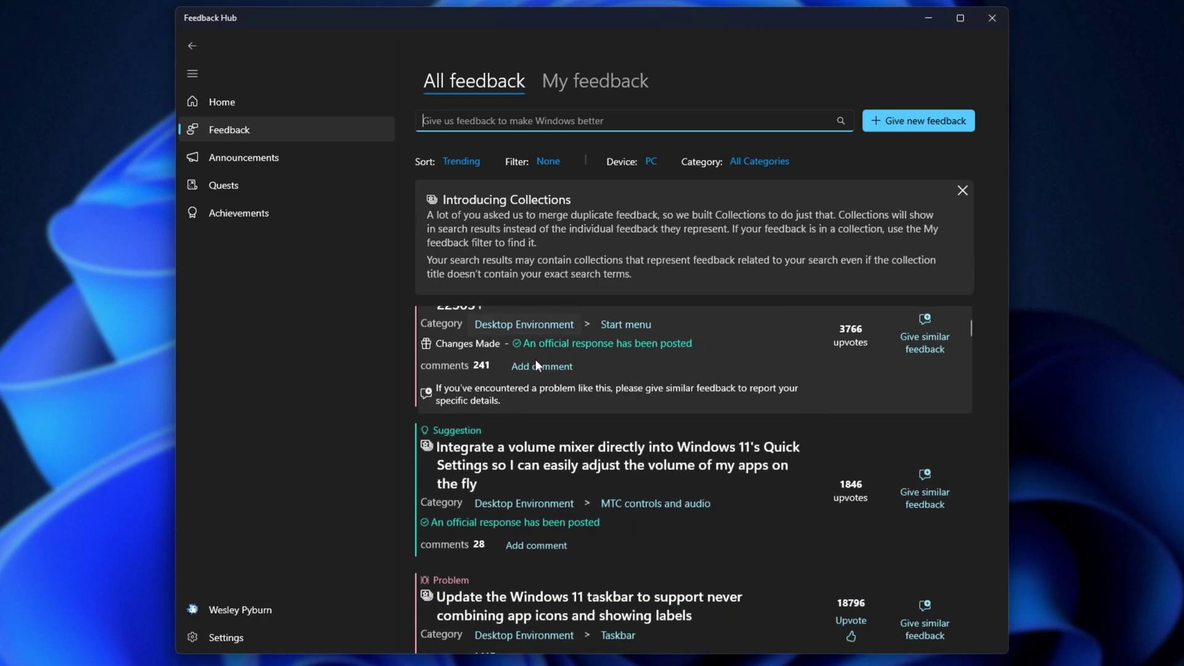
{"action": "scroll", "coordinate": [543, 352], "scroll_direction": "up", "scroll_amount": 1}
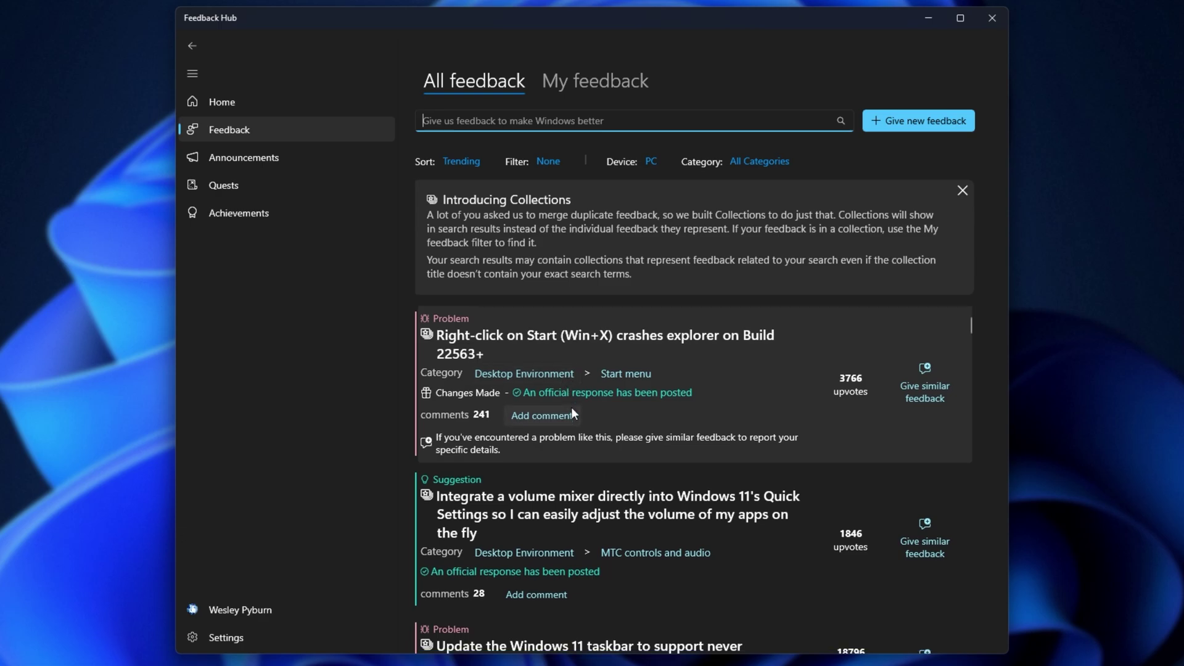
Step: Browse the trending feedback posts and nudge the Feedback Hub window slightly up
{"action": "scroll", "coordinate": [571, 407], "scroll_direction": "down", "scroll_amount": 3}
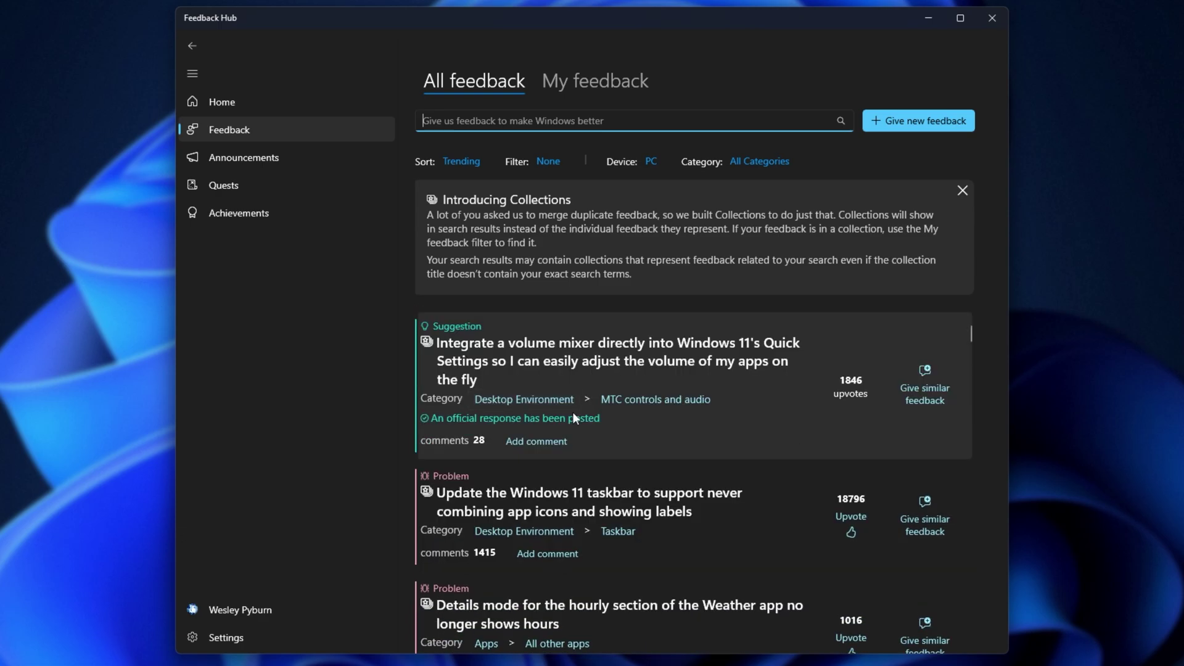
{"action": "scroll", "coordinate": [573, 412], "scroll_direction": "down", "scroll_amount": 2}
{"action": "scroll", "coordinate": [678, 425], "scroll_direction": "down", "scroll_amount": 2}
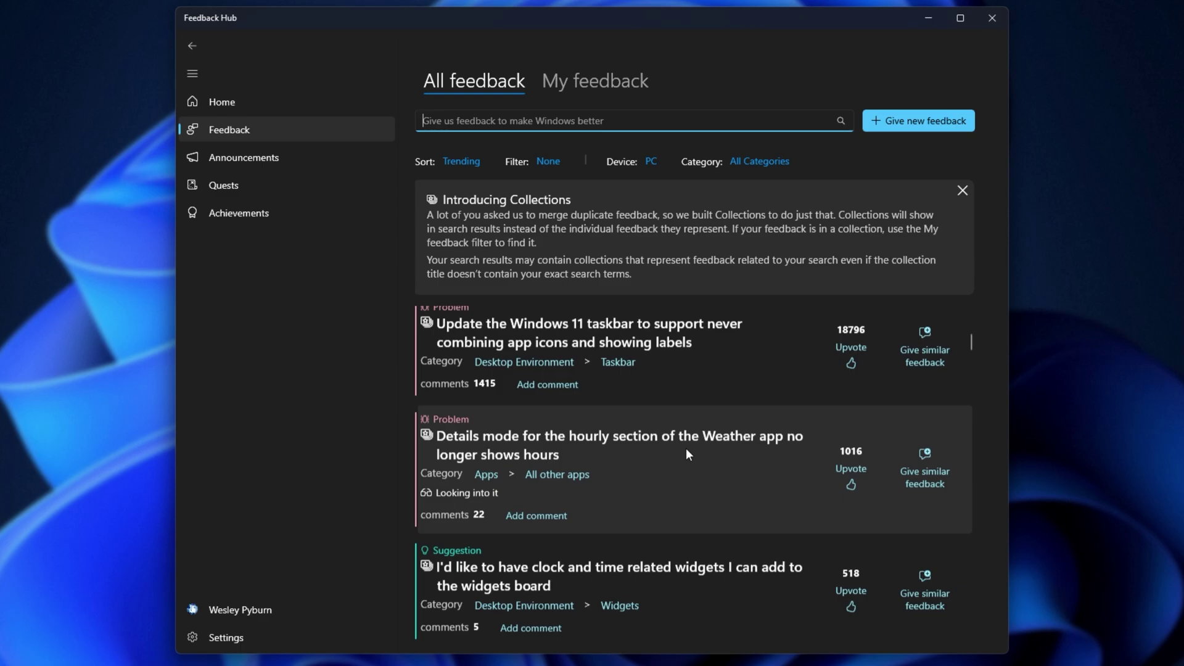
{"action": "scroll", "coordinate": [730, 413], "scroll_direction": "down", "scroll_amount": 10}
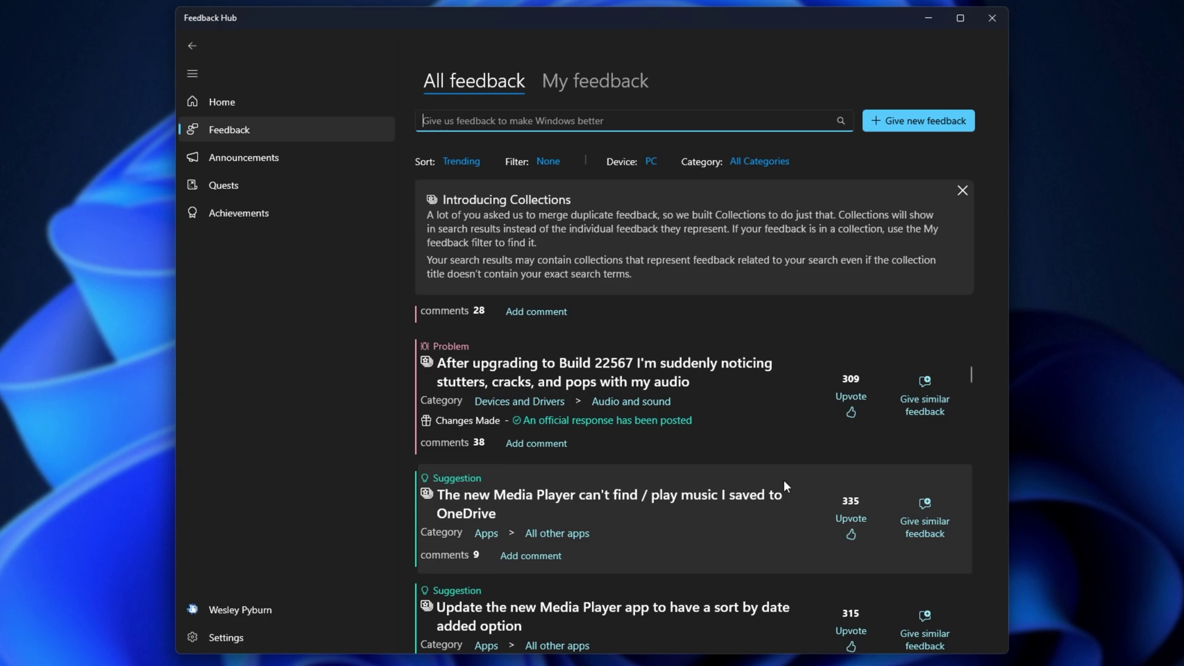
{"action": "scroll", "coordinate": [783, 480], "scroll_direction": "up", "scroll_amount": 2}
{"action": "scroll", "coordinate": [658, 402], "scroll_direction": "up", "scroll_amount": 10}
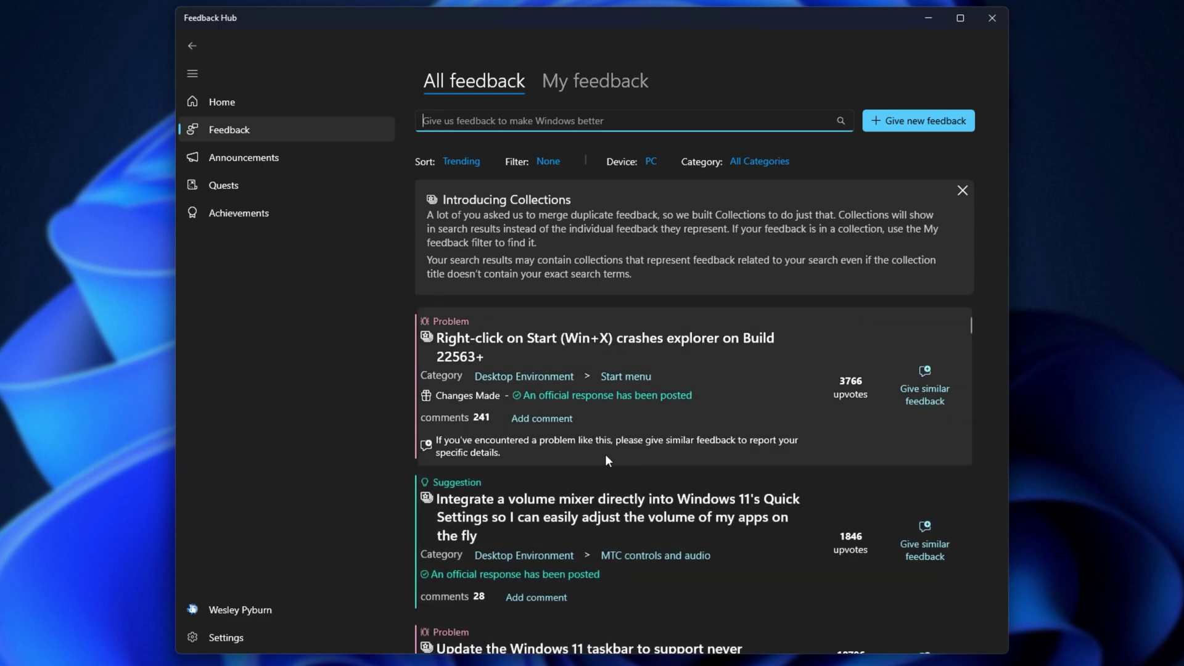
{"action": "mouse_move", "coordinate": [597, 20]}
{"action": "left_mouse_down"}
{"action": "mouse_move", "coordinate": [608, 11]}
{"action": "mouse_move", "coordinate": [597, 14]}
{"action": "left_mouse_up"}
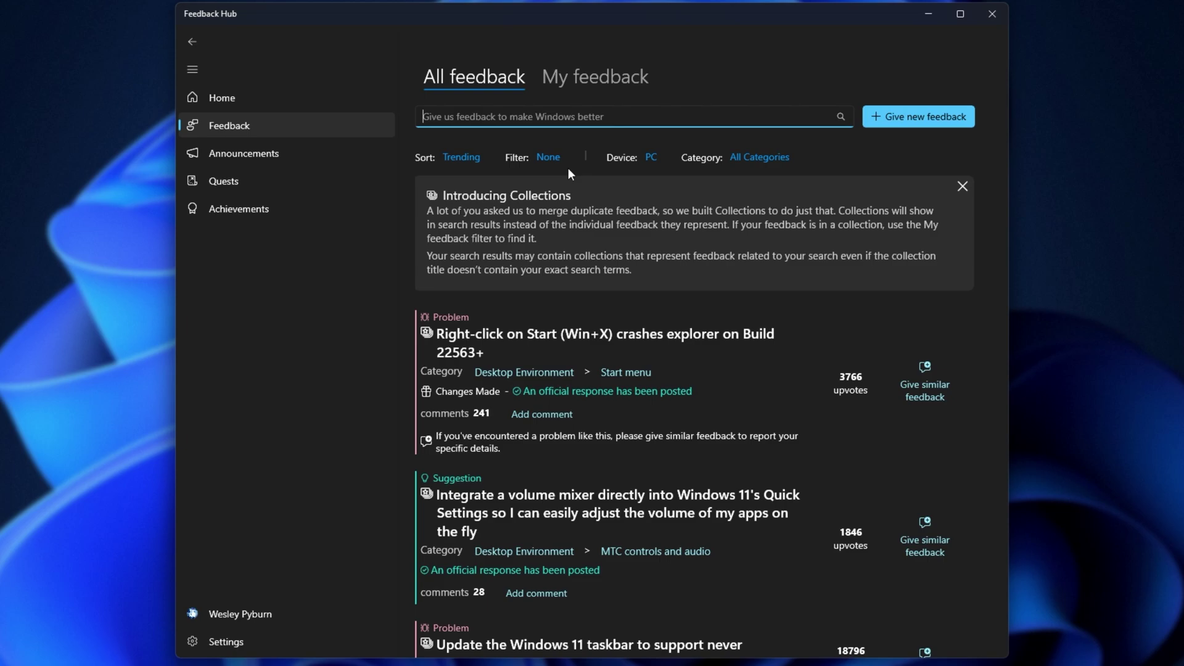
Step: Return Feedback Hub to its Home welcome page
{"action": "left_click", "coordinate": [296, 99]}
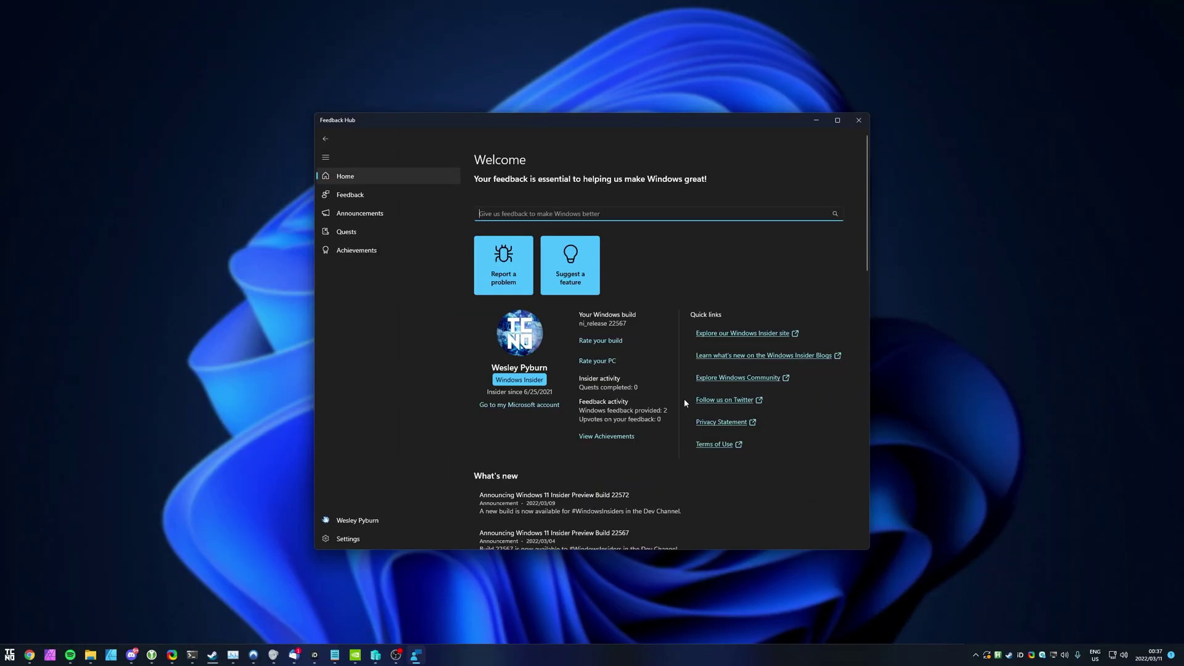
Step: Close the Feedback Hub window
{"action": "left_click", "coordinate": [992, 14]}
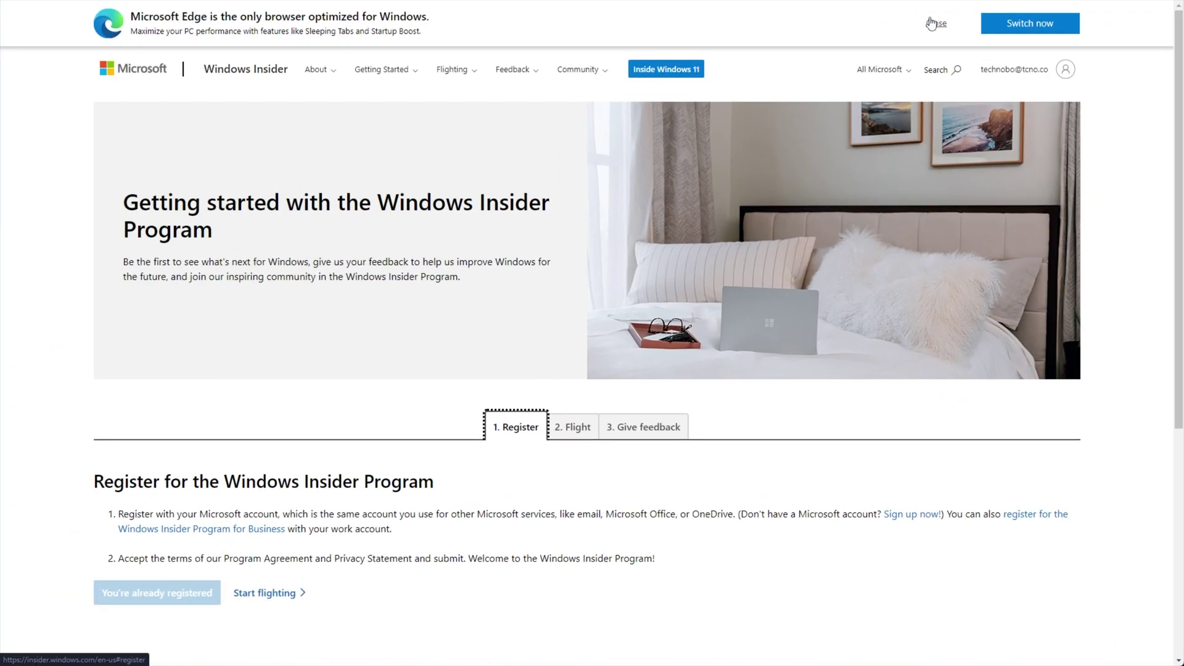
{"action": "scroll", "coordinate": [793, 209], "scroll_direction": "down", "scroll_amount": 1}
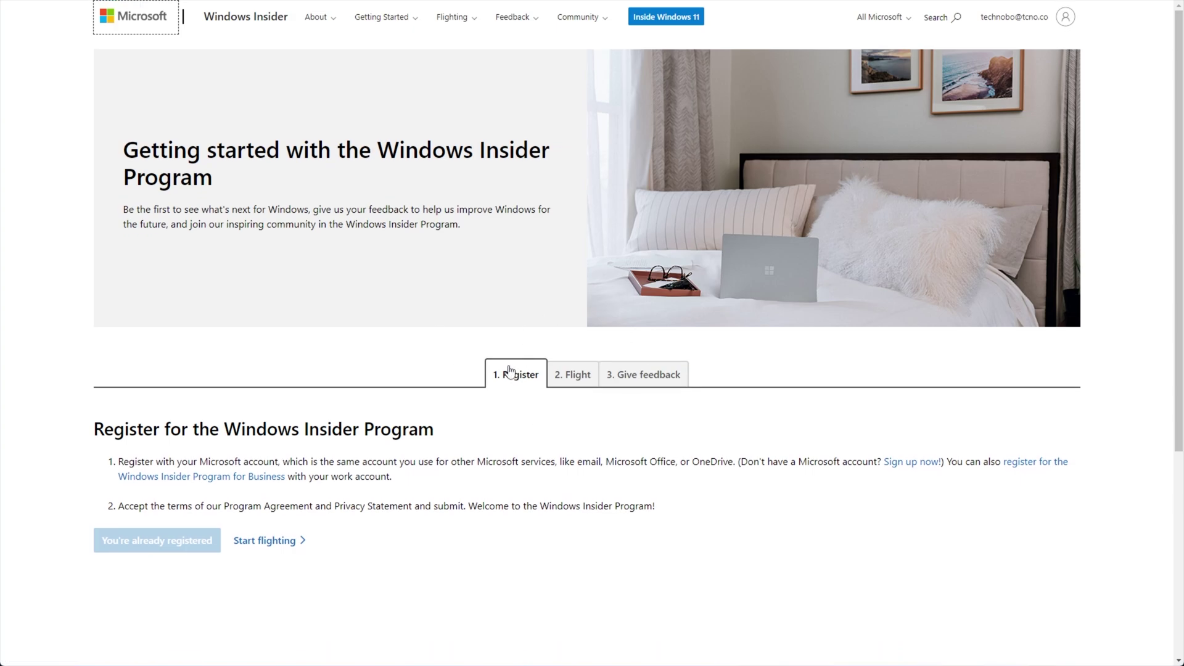
{"action": "scroll", "coordinate": [521, 313], "scroll_direction": "down", "scroll_amount": 1}
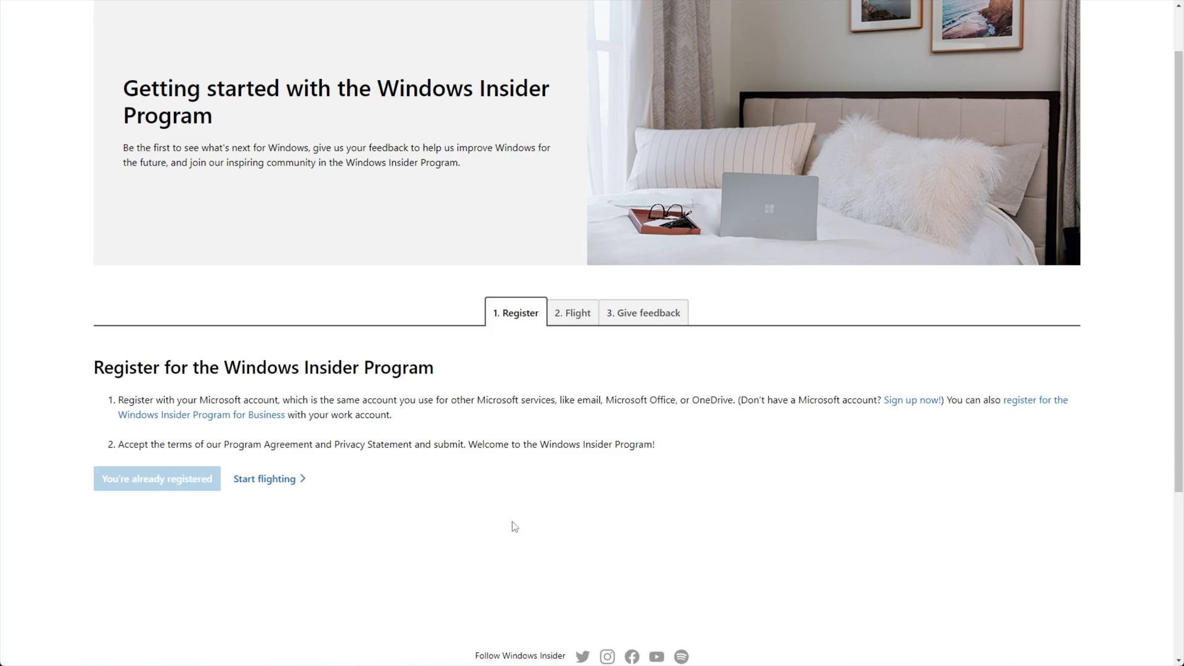
Step: Switch the Insider guide to the '2. Flight' step and scroll to its instructions
{"action": "left_click", "coordinate": [576, 325]}
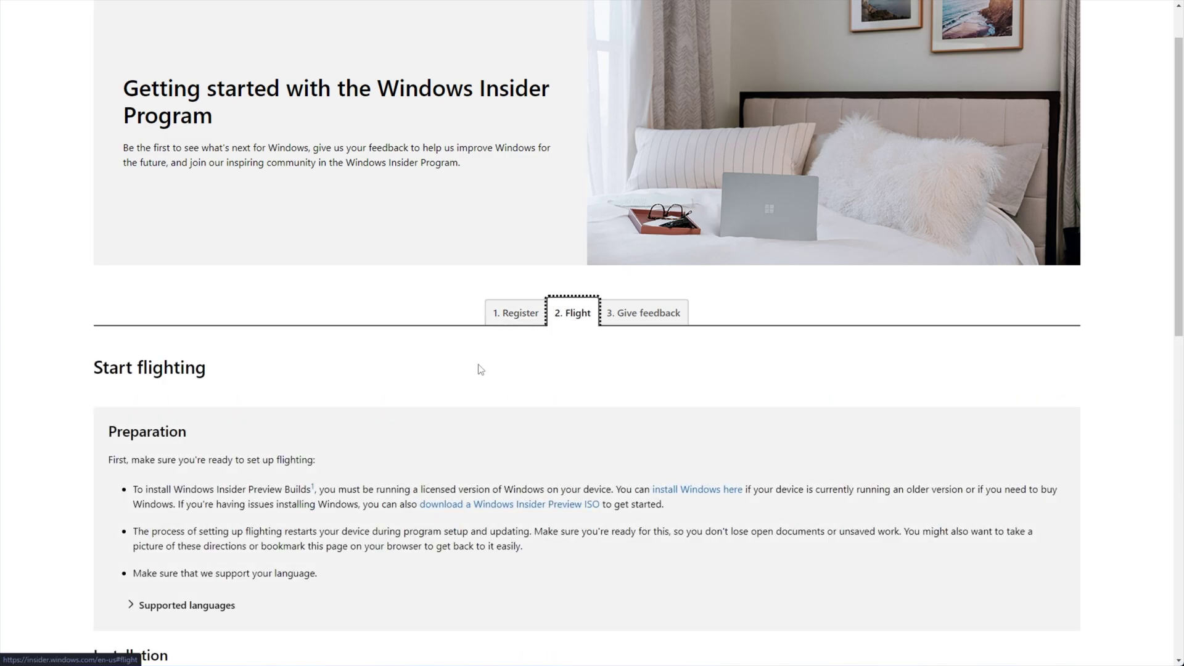
{"action": "scroll", "coordinate": [481, 370], "scroll_direction": "down", "scroll_amount": 6}
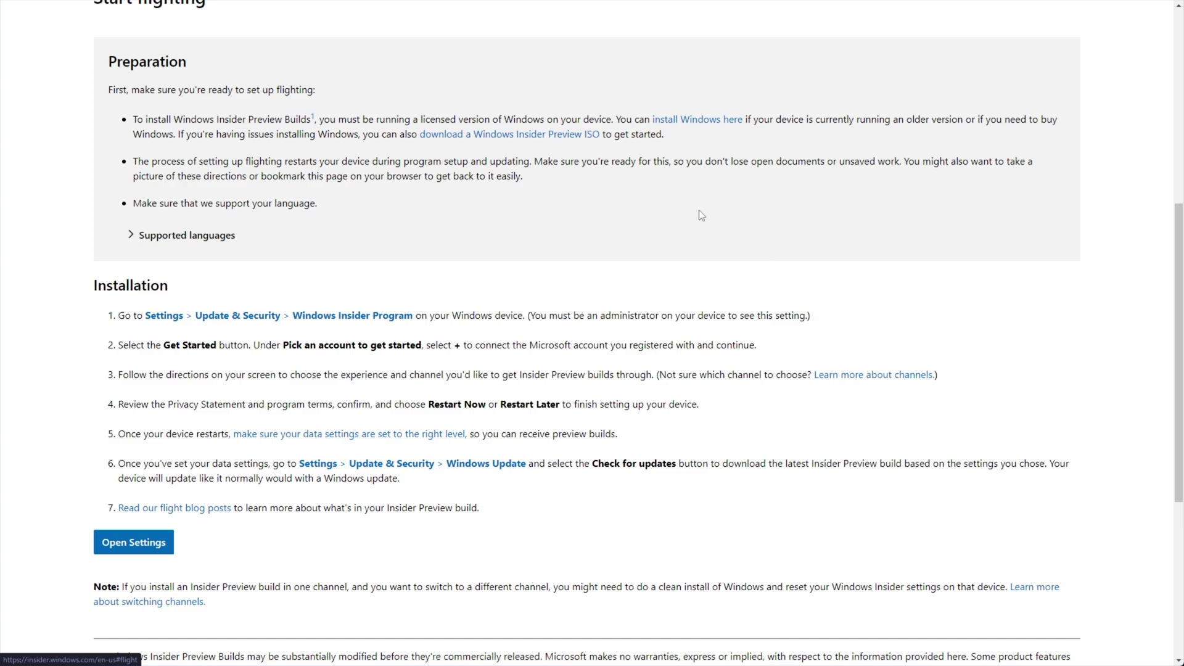
{"action": "scroll", "coordinate": [696, 217], "scroll_direction": "down", "scroll_amount": 1}
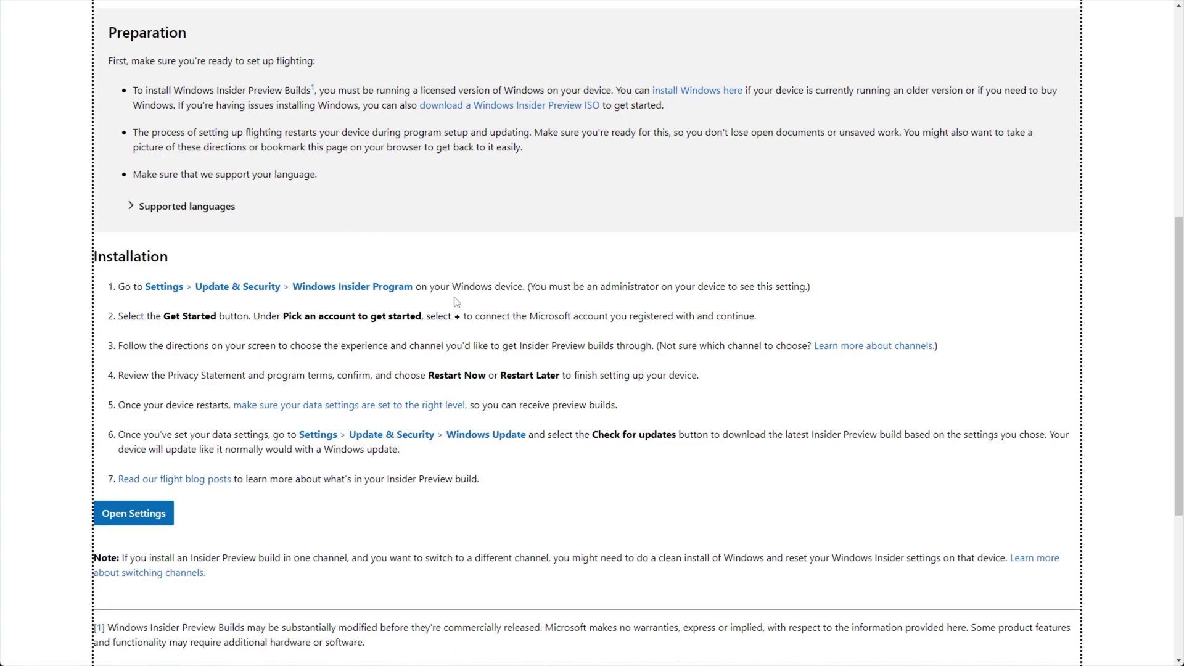
Step: Highlight the Installation and Preparation text while reading the flighting steps
{"action": "left_click_drag", "start_coordinate": [107, 256], "coordinate": [277, 254]}
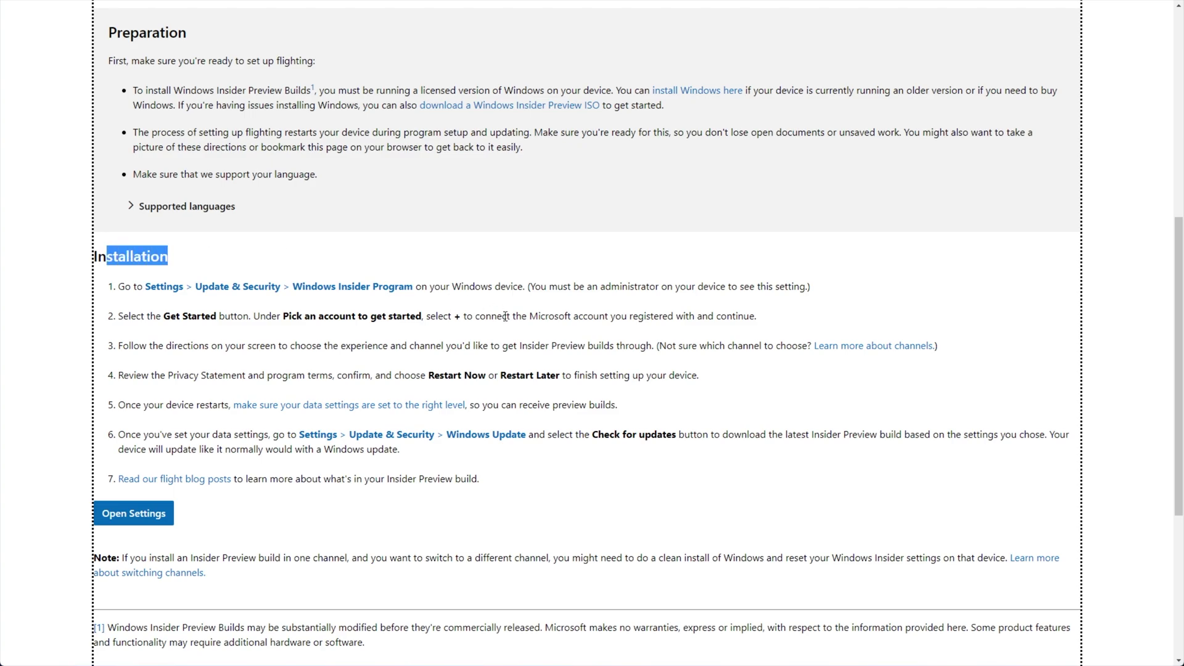
{"action": "left_click_drag", "start_coordinate": [453, 451], "coordinate": [99, 259]}
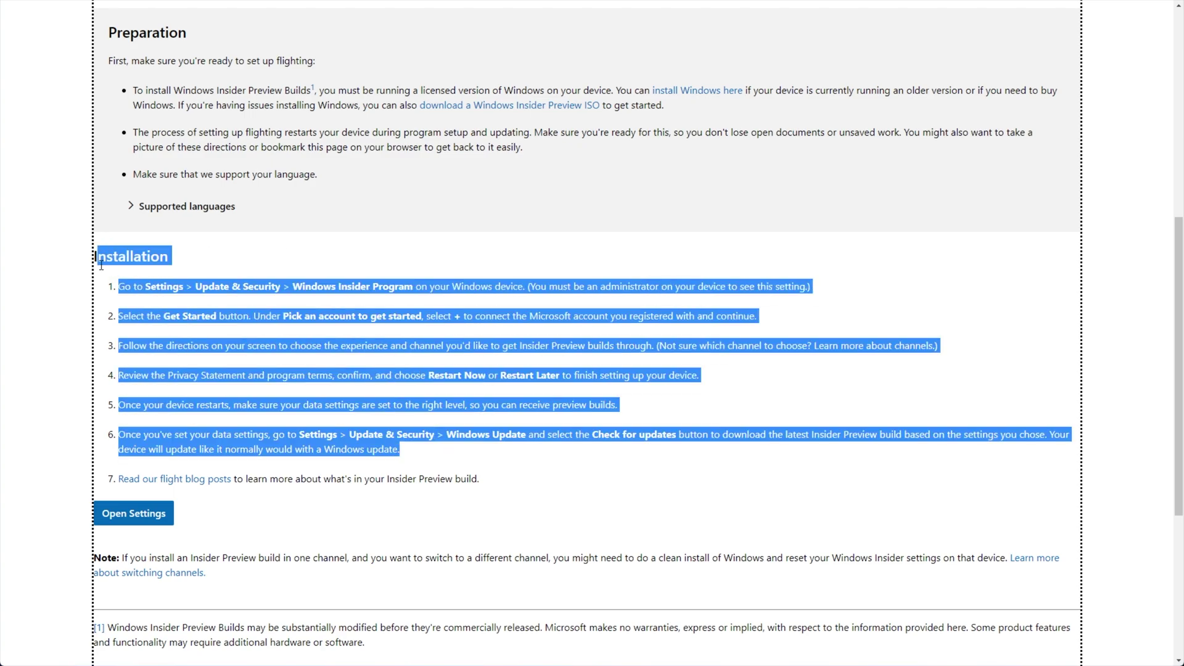
{"action": "left_click", "coordinate": [123, 296]}
{"action": "triple_click", "coordinate": [522, 179]}
{"action": "triple_click", "coordinate": [524, 180]}
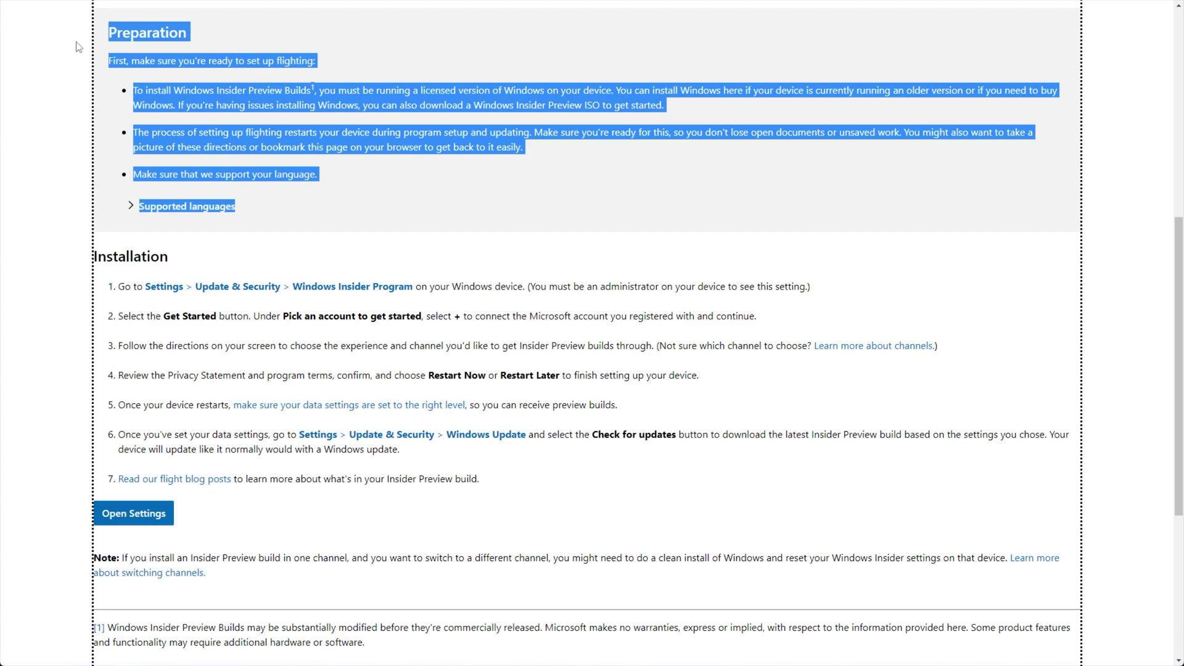
{"action": "left_click", "coordinate": [407, 190]}
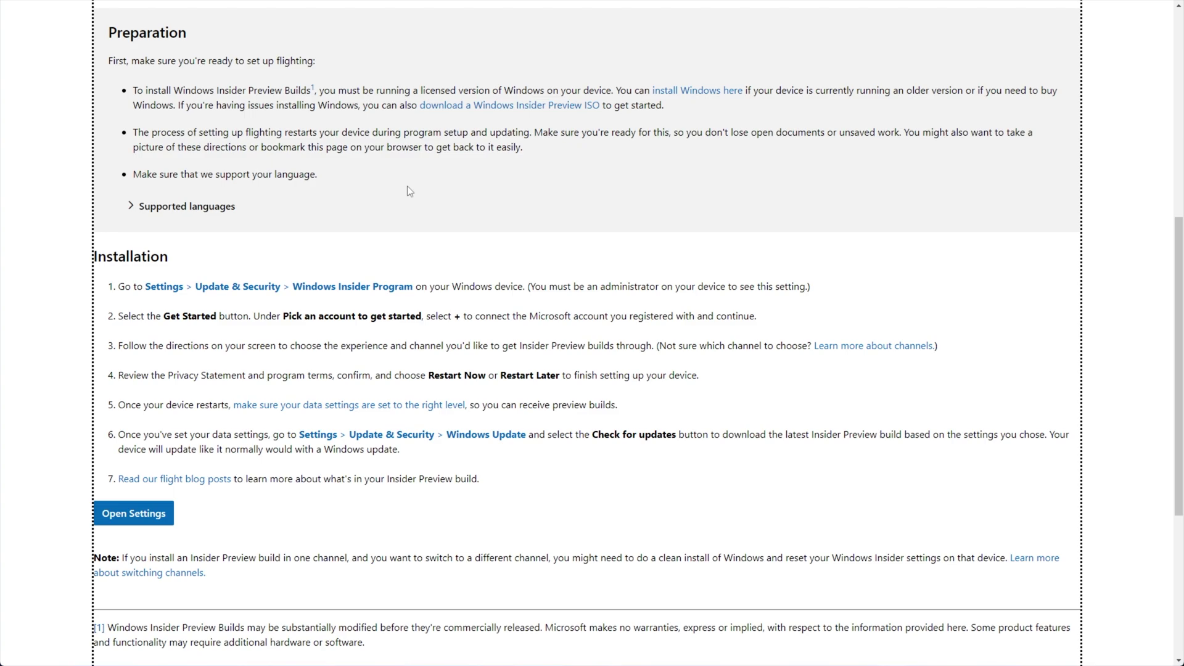
{"action": "middle_click", "coordinate": [304, 180]}
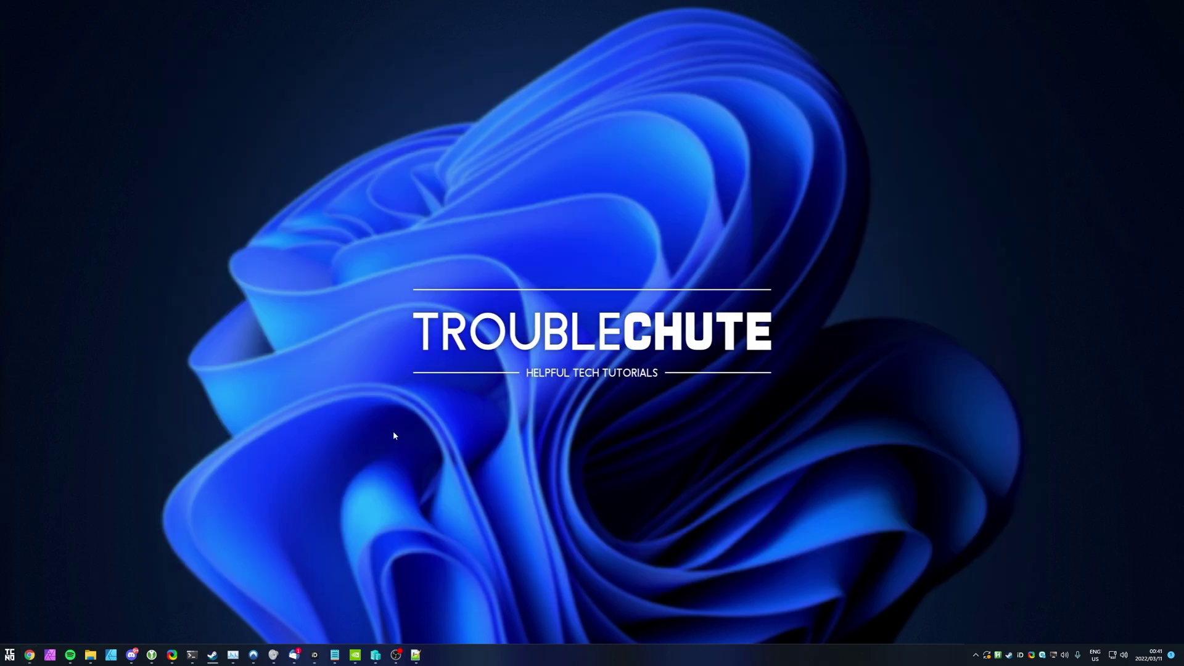
Step: Open Settings from Start search and go to Windows Update > Windows Insider Program
{"action": "key", "text": "super"}
{"action": "type", "text": "settings"}
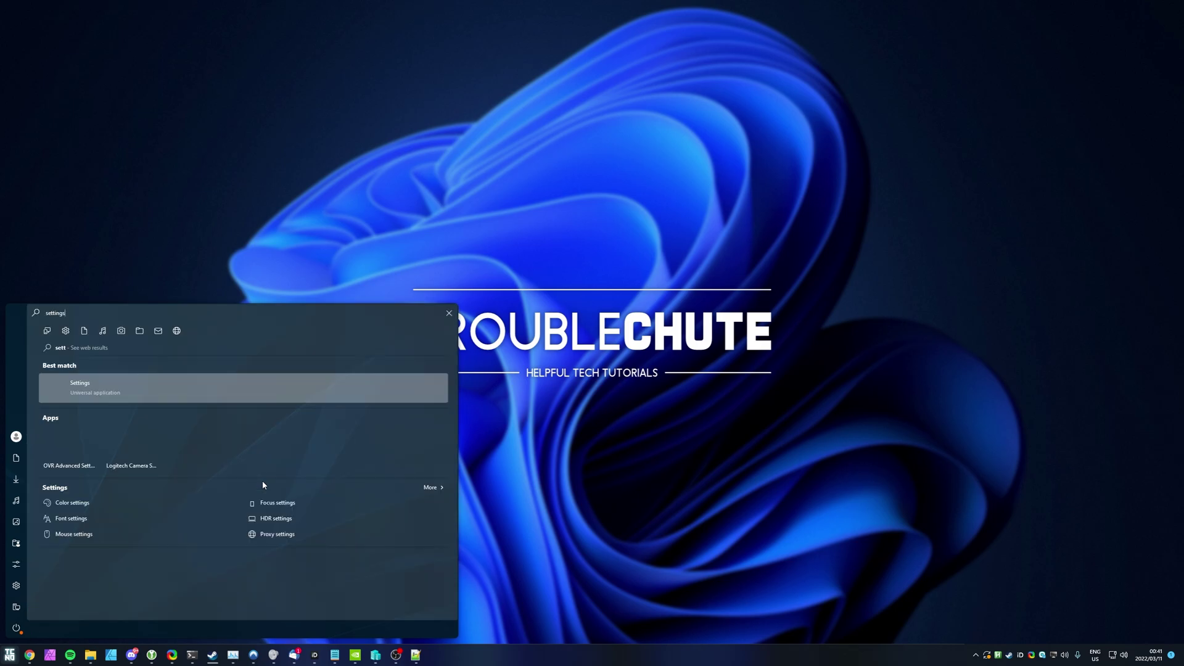
{"action": "left_click", "coordinate": [142, 389]}
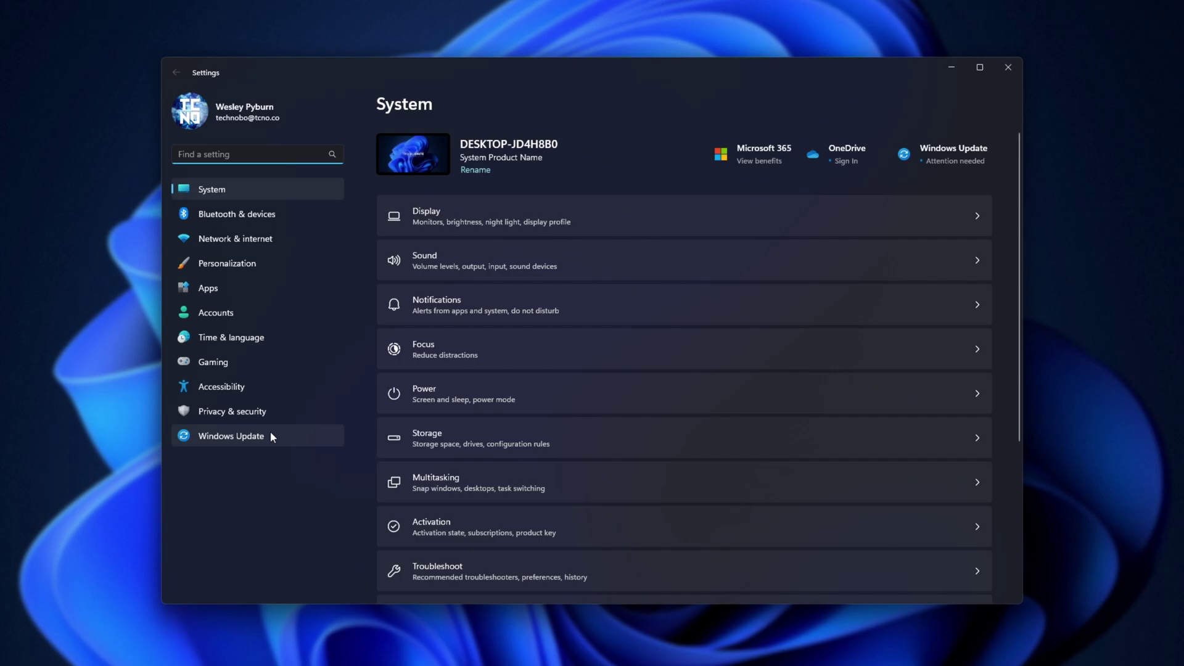
{"action": "left_click", "coordinate": [271, 434]}
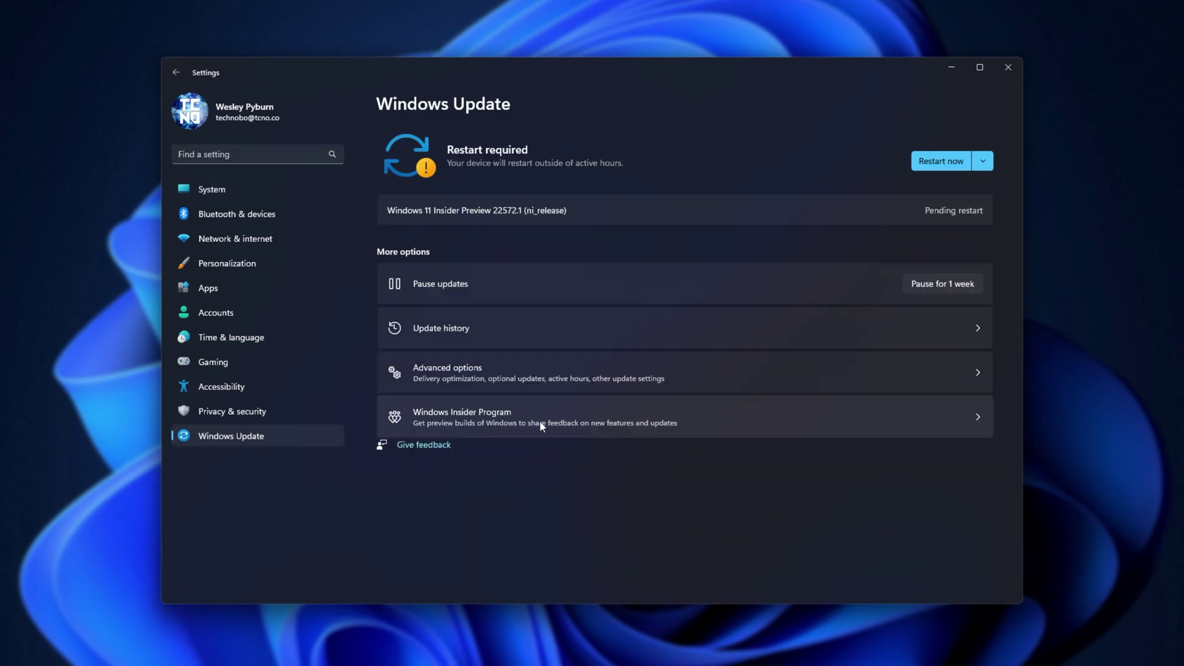
{"action": "left_click", "coordinate": [626, 416]}
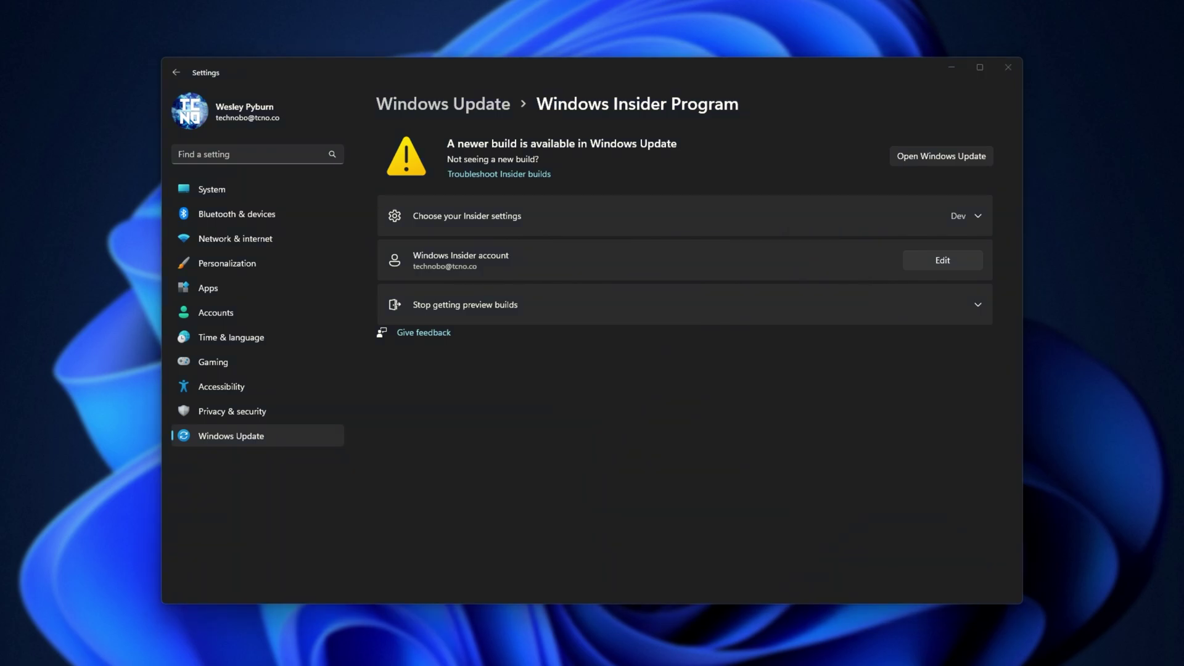
{"action": "left_click", "coordinate": [639, 410]}
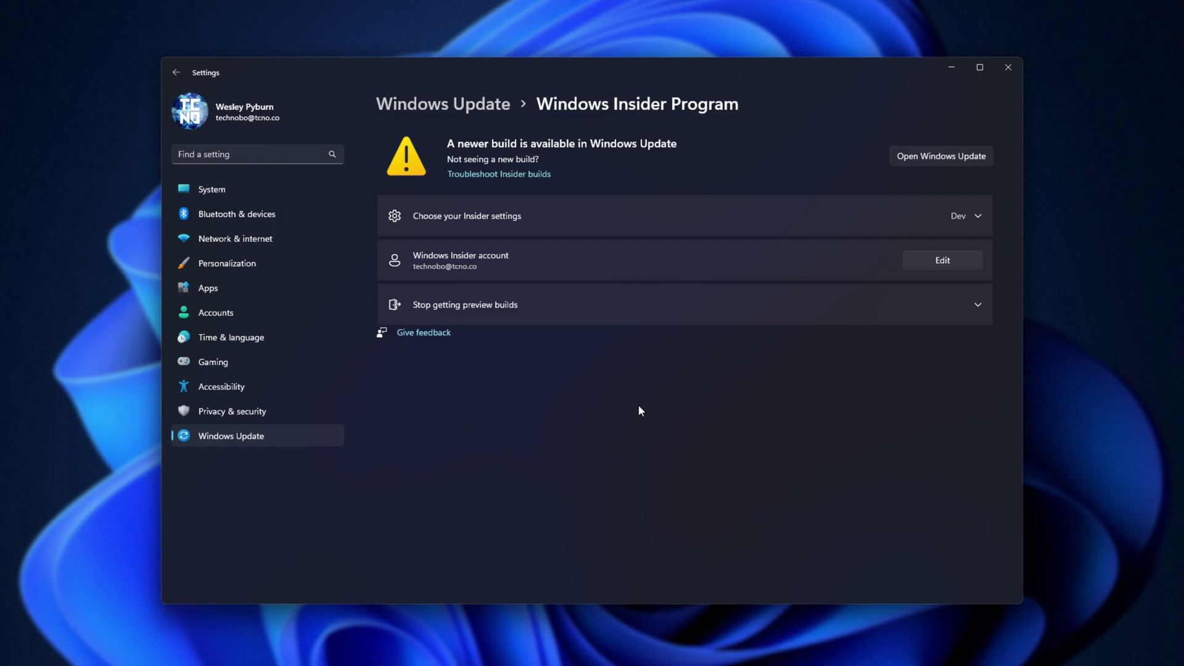
Step: Open Privacy & security > Diagnostics & feedback to check optional diagnostic data
{"action": "left_click", "coordinate": [256, 413]}
{"action": "left_click", "coordinate": [477, 397]}
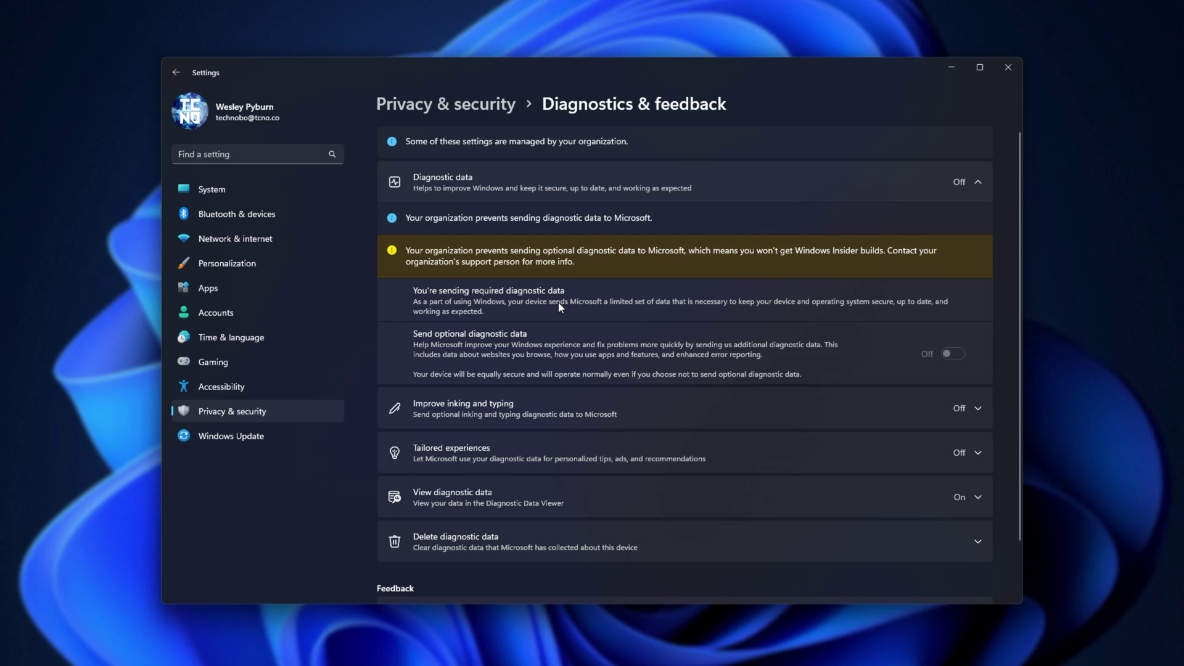
Step: Expand Choose your Insider settings under Windows Insider Program to confirm Dev Channel, then close Settings
{"action": "left_click", "coordinate": [289, 439]}
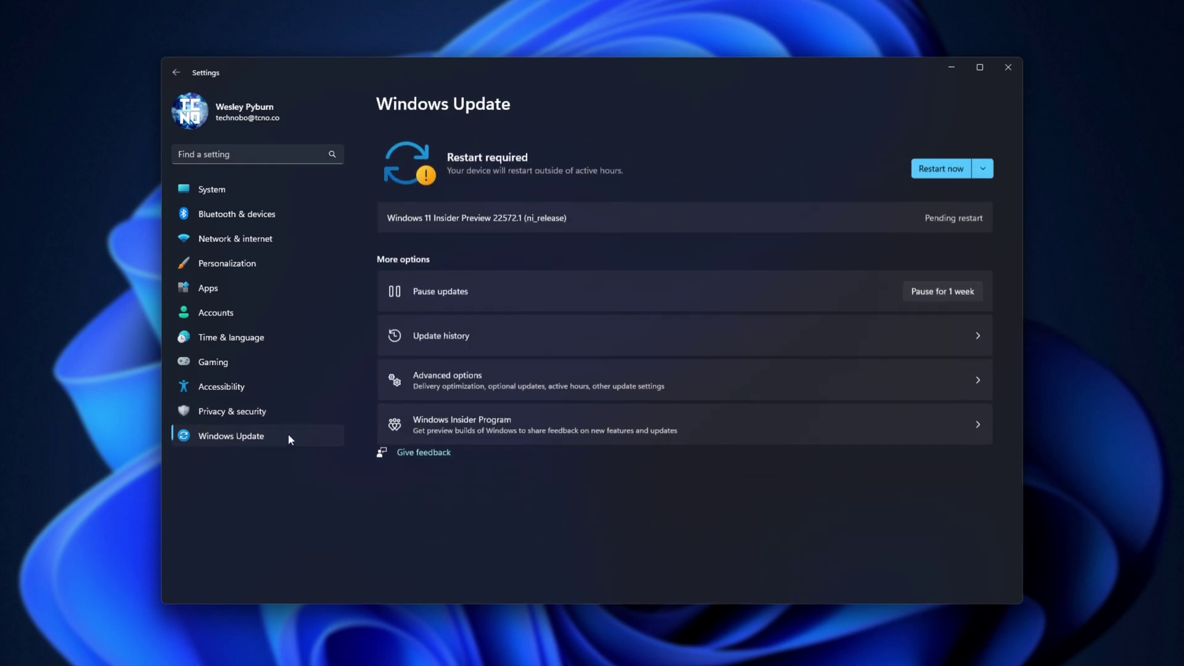
{"action": "left_click", "coordinate": [485, 420]}
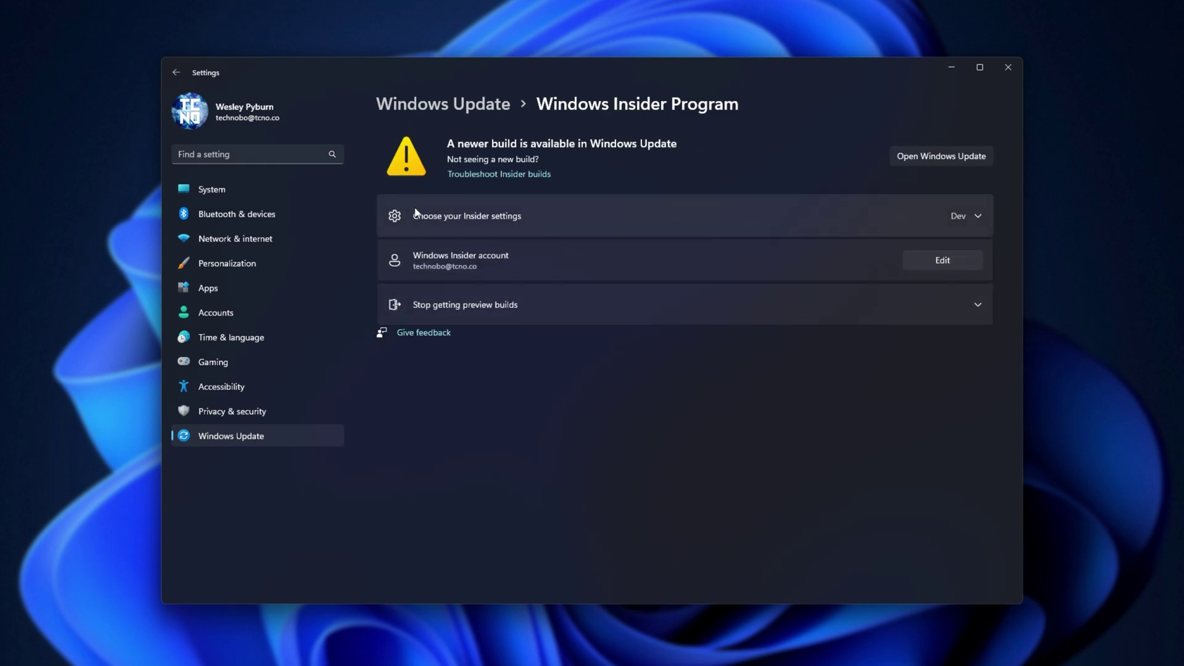
{"action": "left_click", "coordinate": [506, 222]}
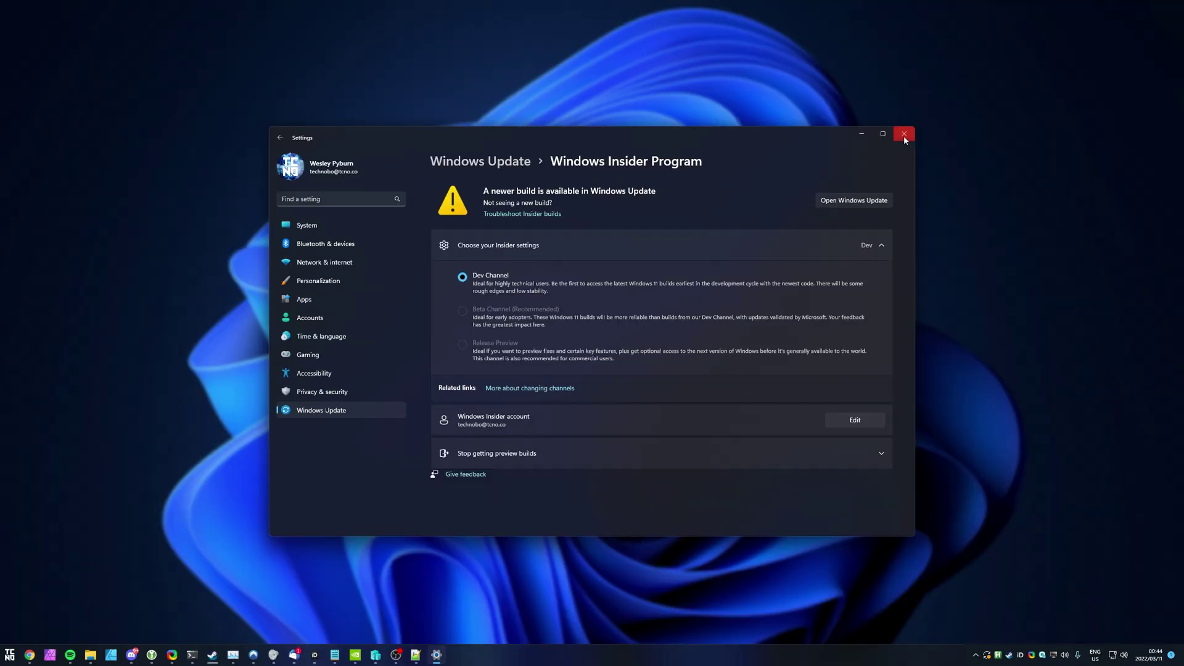
{"action": "left_click", "coordinate": [1007, 67]}
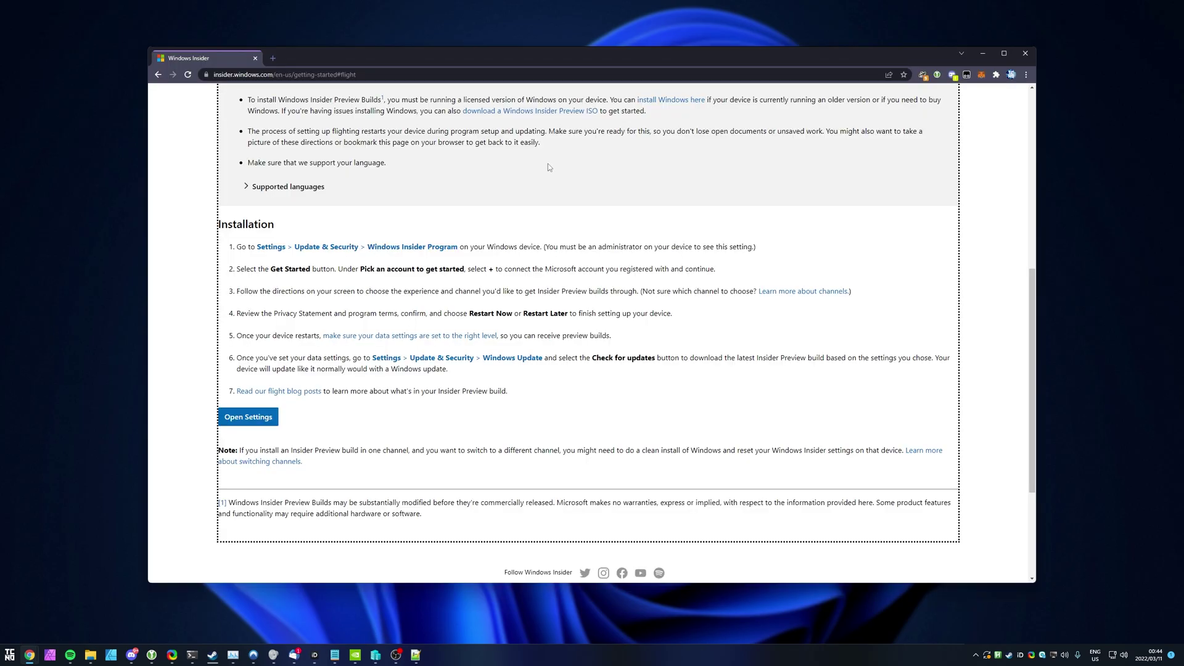
Step: Open the Windows 11 download page and expand More download options to reach Insider Preview Downloads
{"action": "scroll", "coordinate": [547, 164], "scroll_direction": "up", "scroll_amount": 7}
{"action": "scroll", "coordinate": [415, 315], "scroll_direction": "down", "scroll_amount": 4}
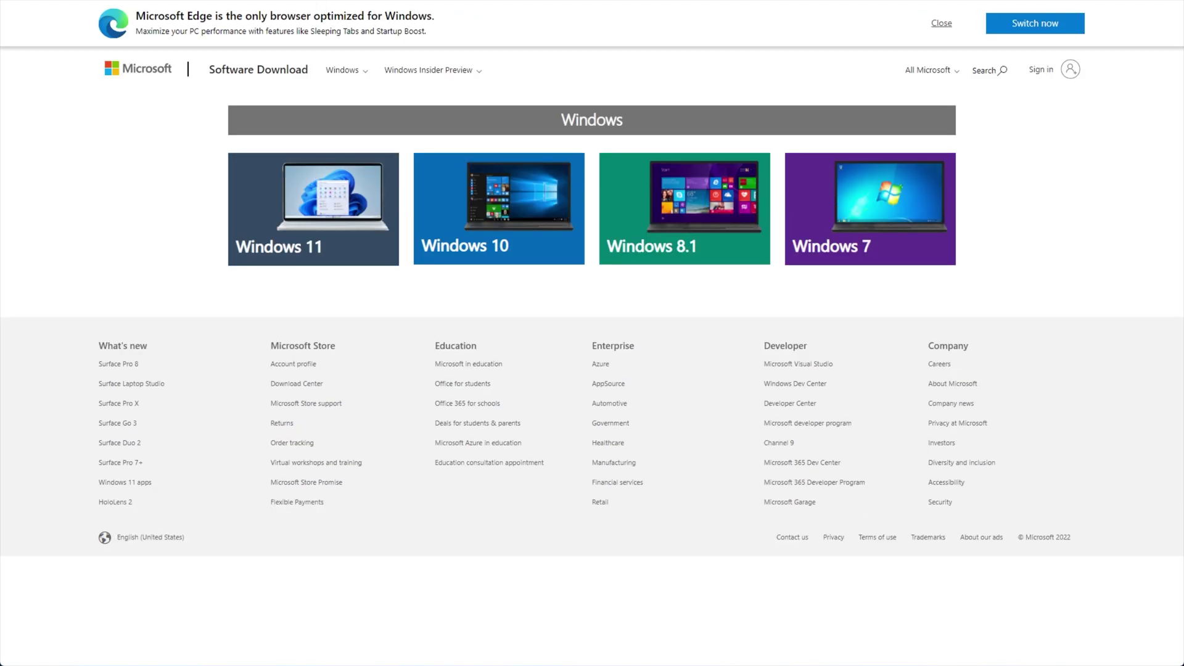
{"action": "left_click", "coordinate": [306, 199]}
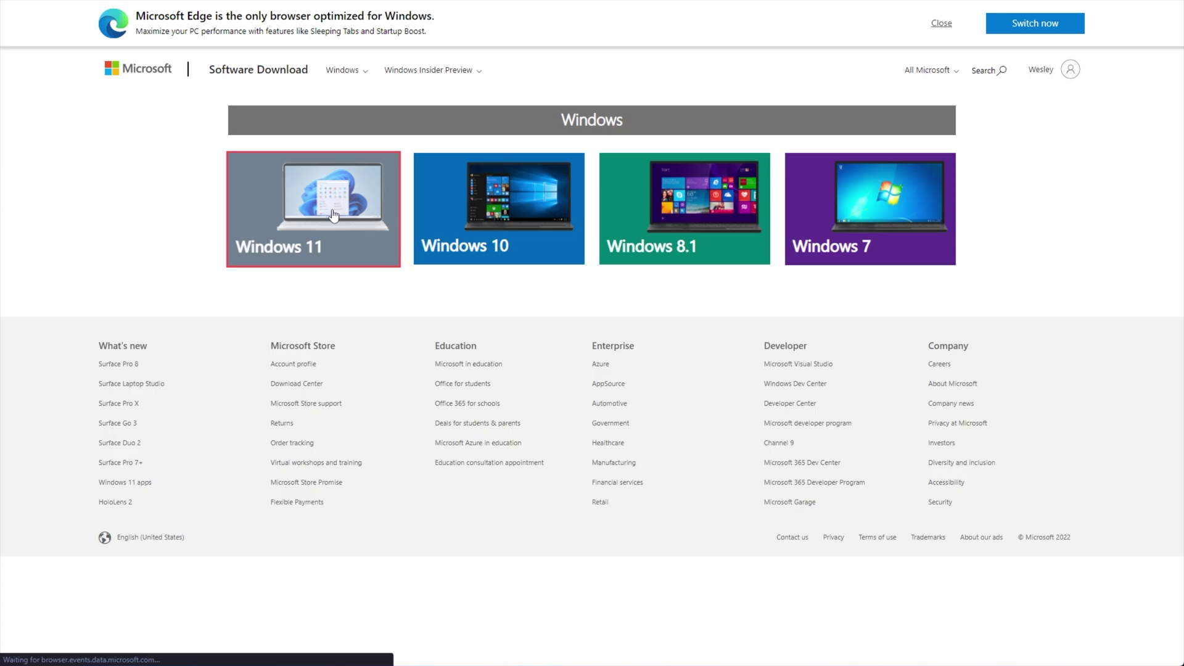
{"action": "scroll", "coordinate": [634, 145], "scroll_direction": "down", "scroll_amount": 2}
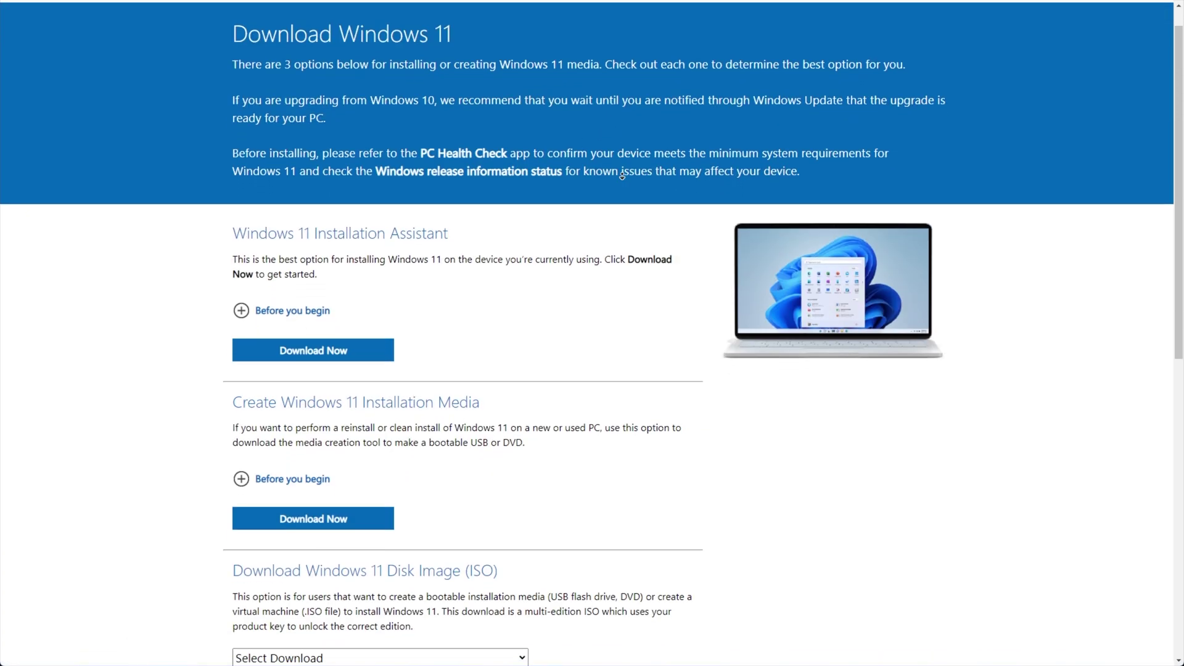
{"action": "scroll", "coordinate": [617, 181], "scroll_direction": "down", "scroll_amount": 9}
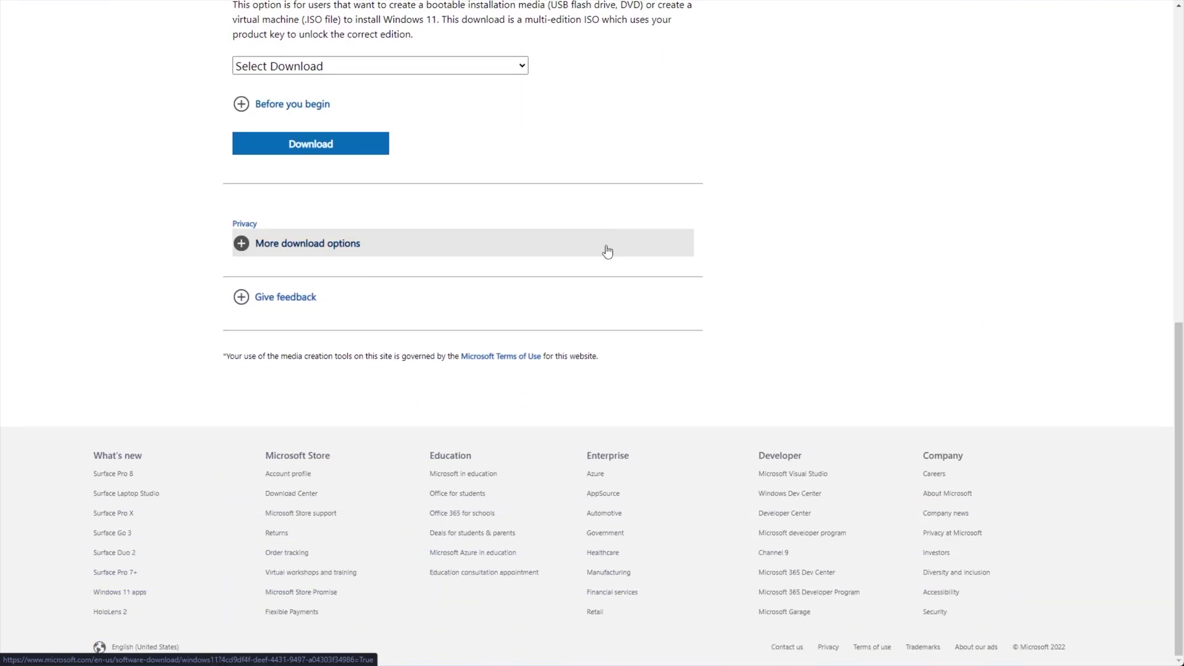
{"action": "left_click", "coordinate": [244, 244]}
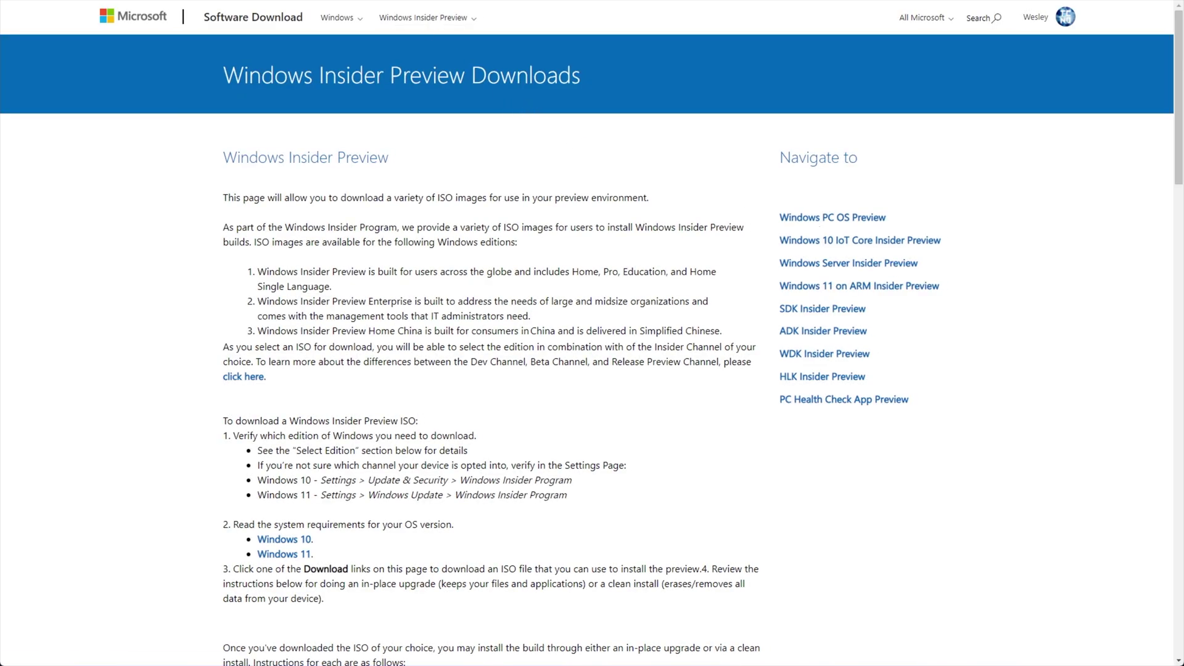
Step: Open the Select edition dropdown listing Dev Channel Build 22533 and Beta Build 22000.194
{"action": "scroll", "coordinate": [513, 344], "scroll_direction": "down", "scroll_amount": 10}
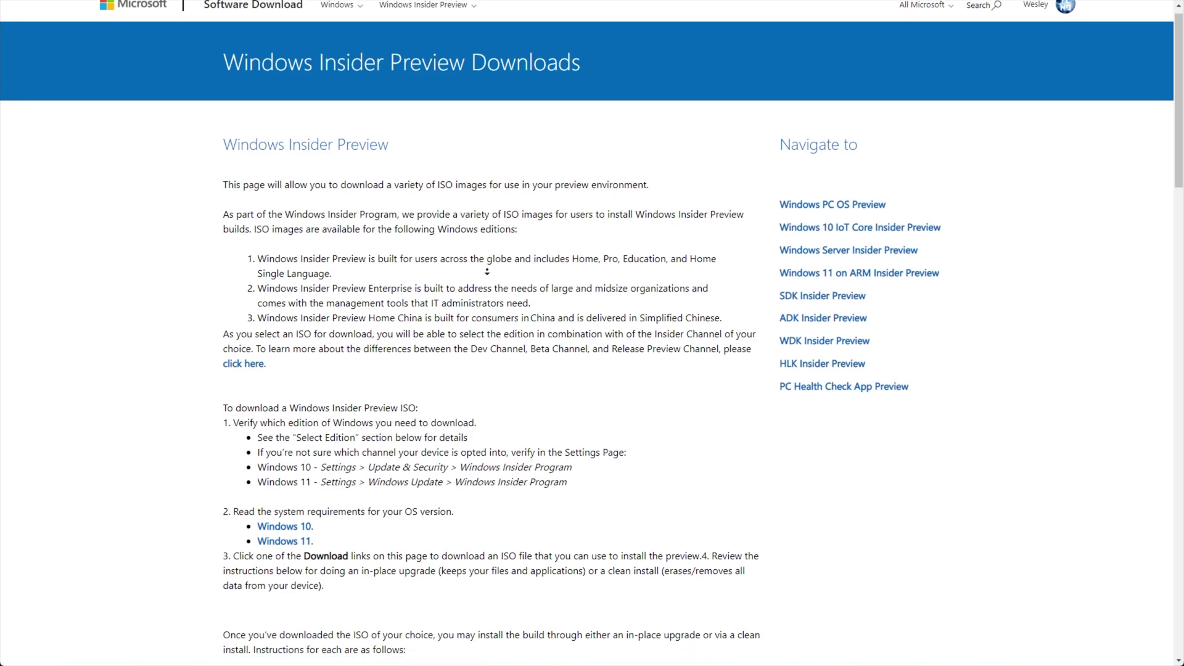
{"action": "scroll", "coordinate": [525, 193], "scroll_direction": "down", "scroll_amount": 8}
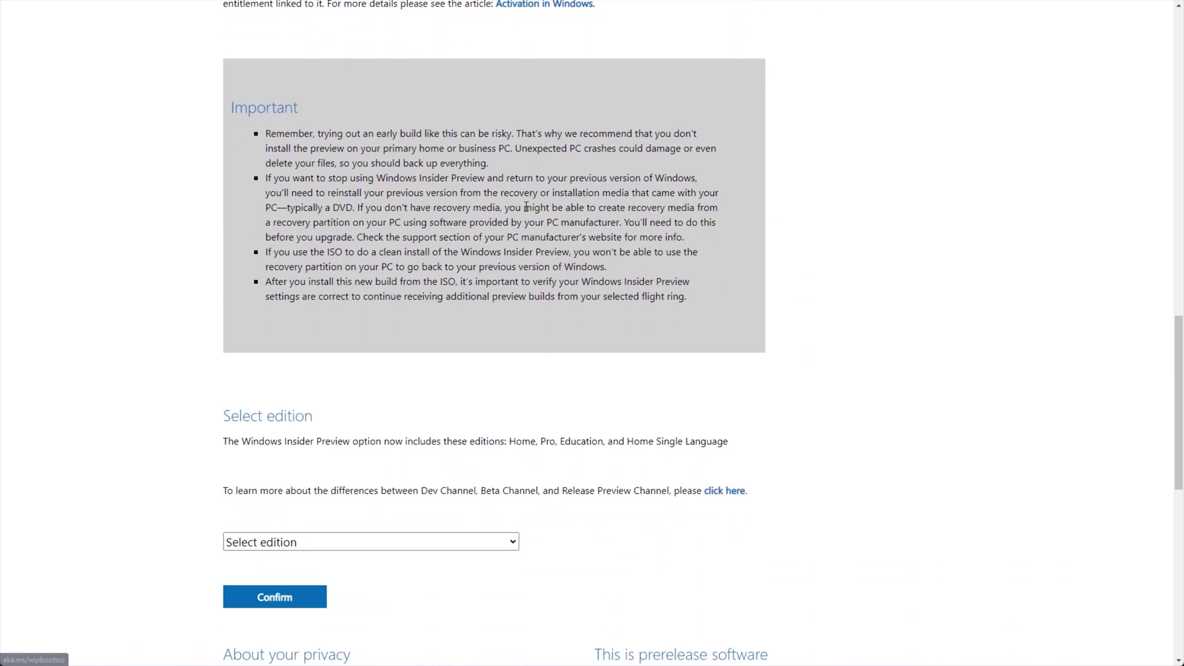
{"action": "scroll", "coordinate": [440, 249], "scroll_direction": "down", "scroll_amount": 4}
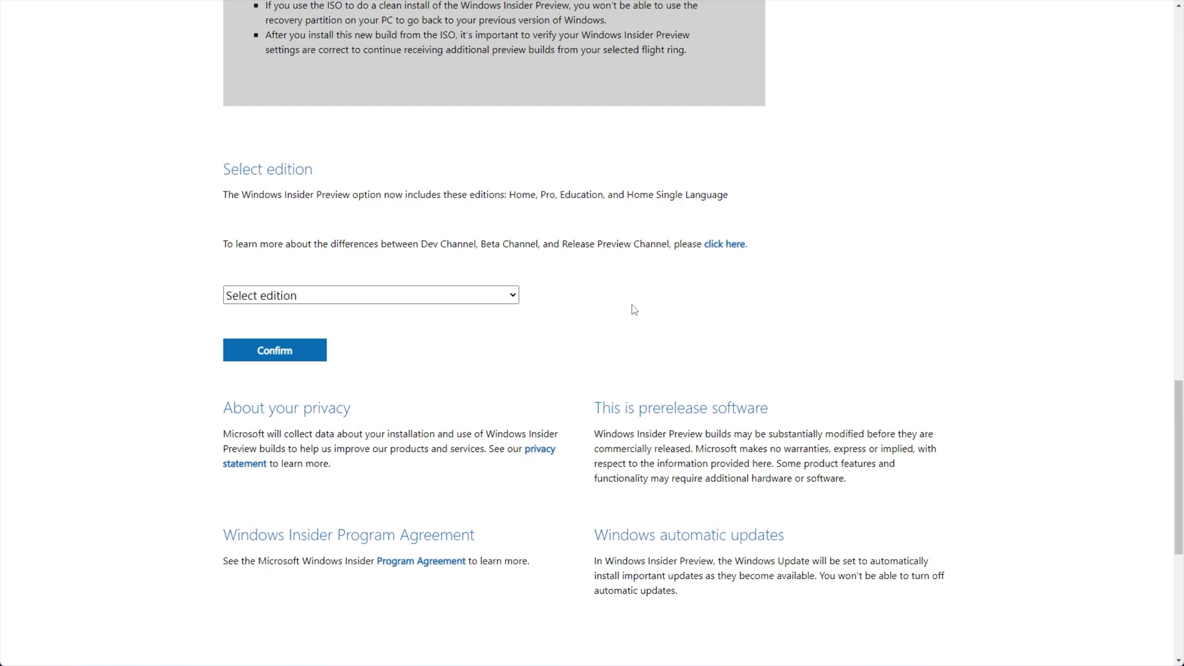
{"action": "left_click_drag", "start_coordinate": [338, 172], "coordinate": [159, 176]}
{"action": "left_click", "coordinate": [368, 296]}
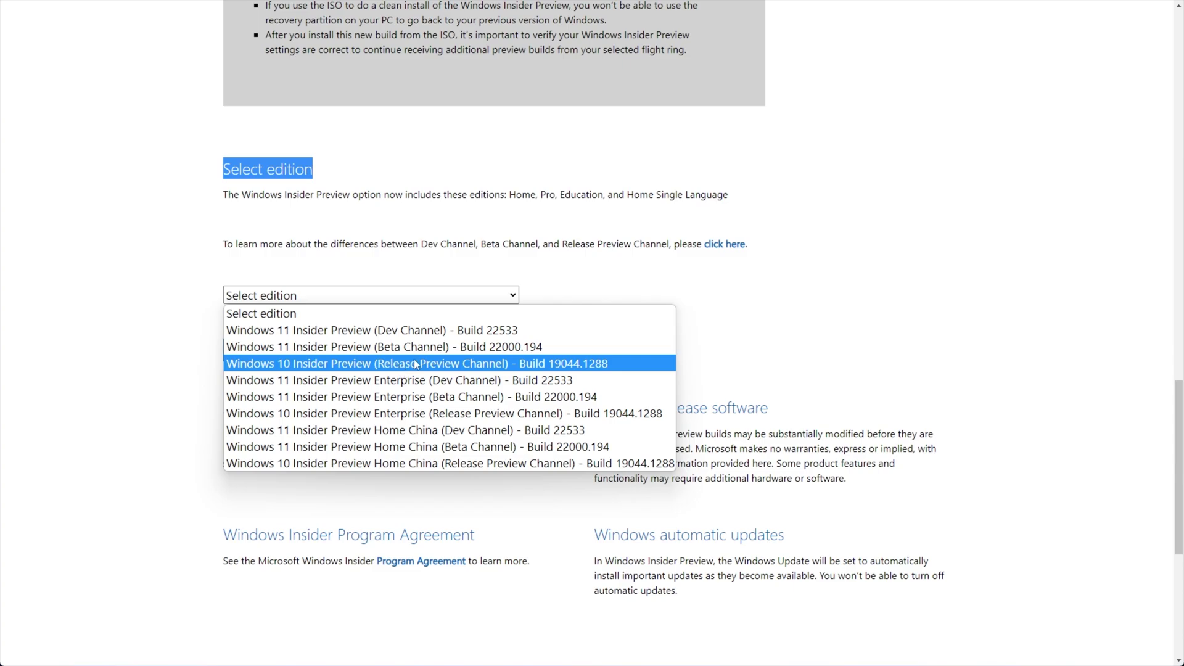
Step: Select the Windows 11 Insider Preview Dev Channel Build 22533 edition with English as the language
{"action": "left_click", "coordinate": [372, 331]}
{"action": "left_click", "coordinate": [308, 356]}
{"action": "left_click", "coordinate": [308, 146]}
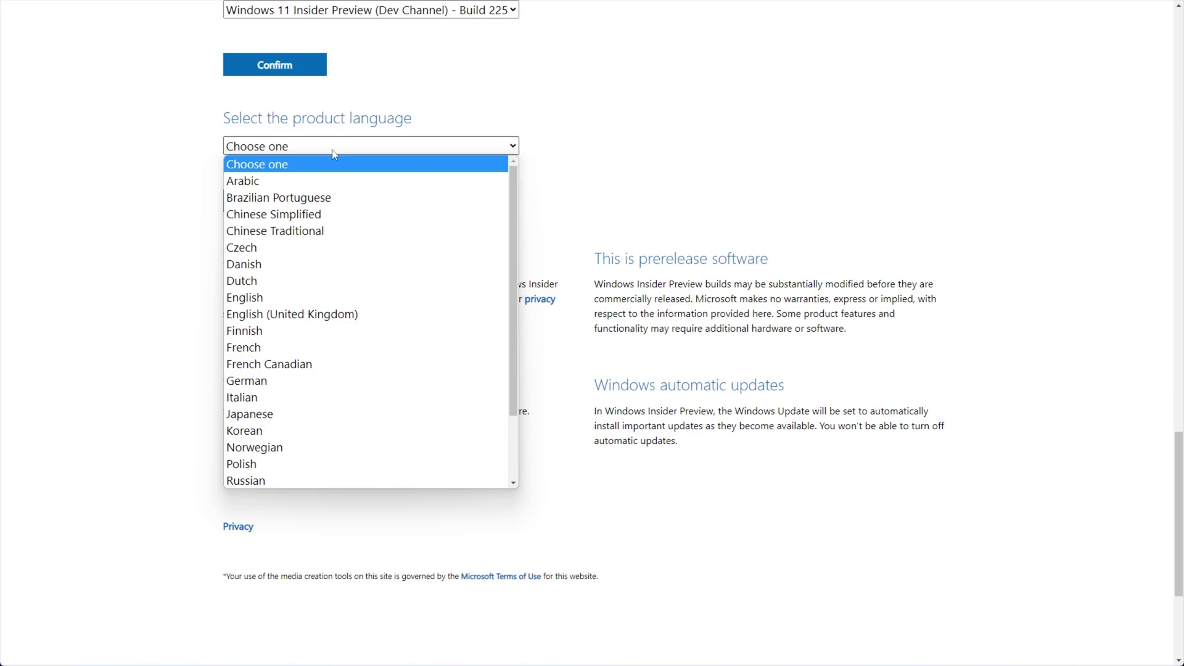
{"action": "left_click", "coordinate": [313, 296]}
{"action": "left_click", "coordinate": [288, 204]}
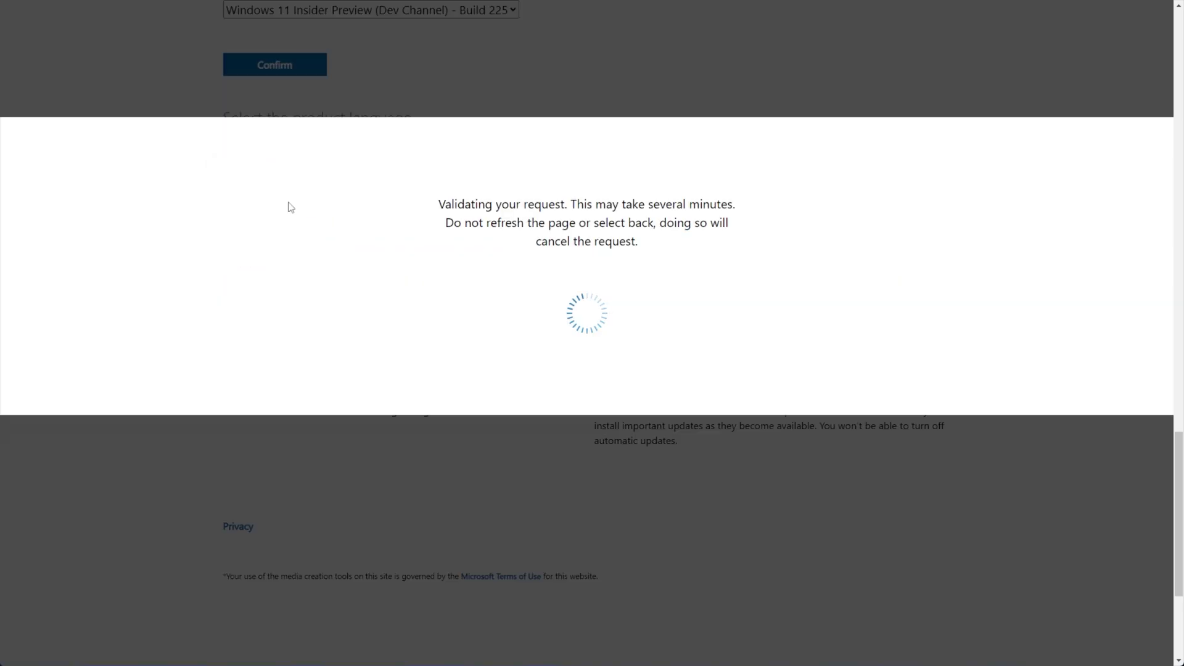
Step: Start the 64-bit ISO download
{"action": "left_click", "coordinate": [396, 120]}
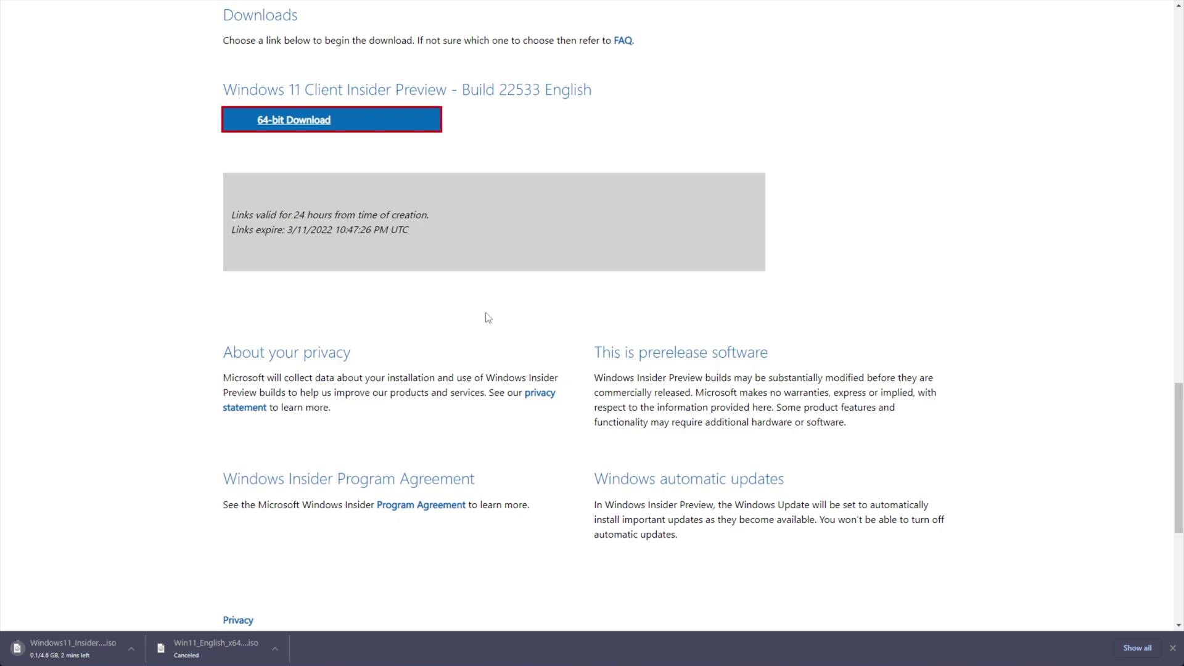
{"action": "middle_click", "coordinate": [490, 270]}
{"action": "scroll", "coordinate": [490, 266], "scroll_direction": "up", "scroll_amount": 1}
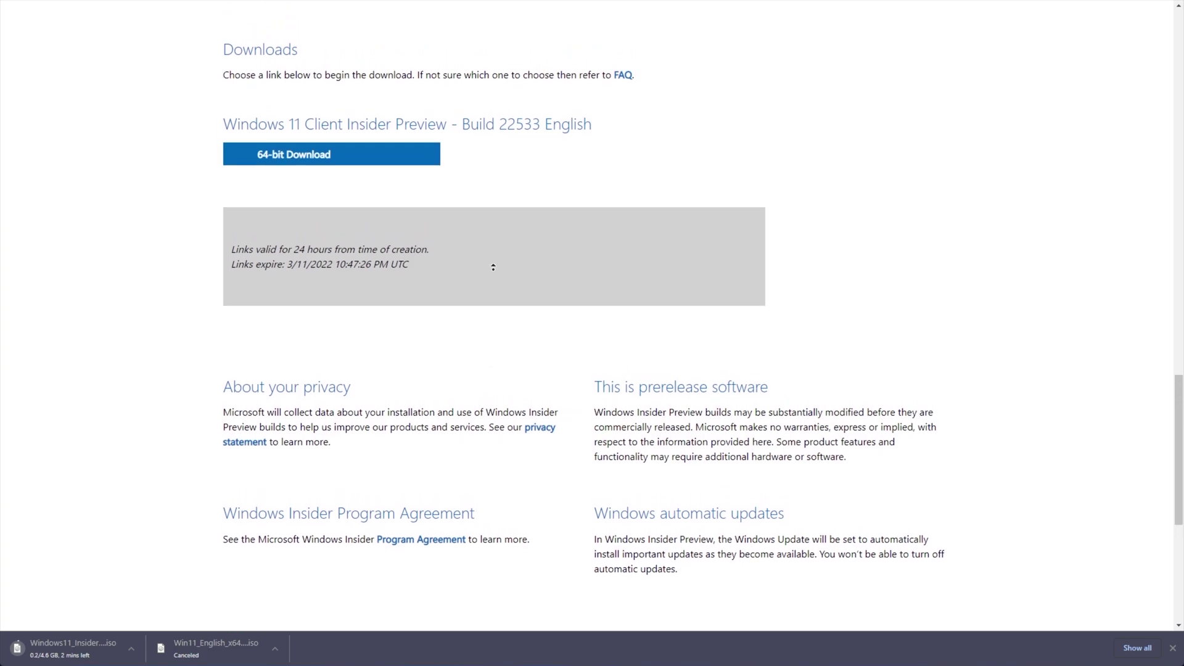
{"action": "middle_click", "coordinate": [484, 291]}
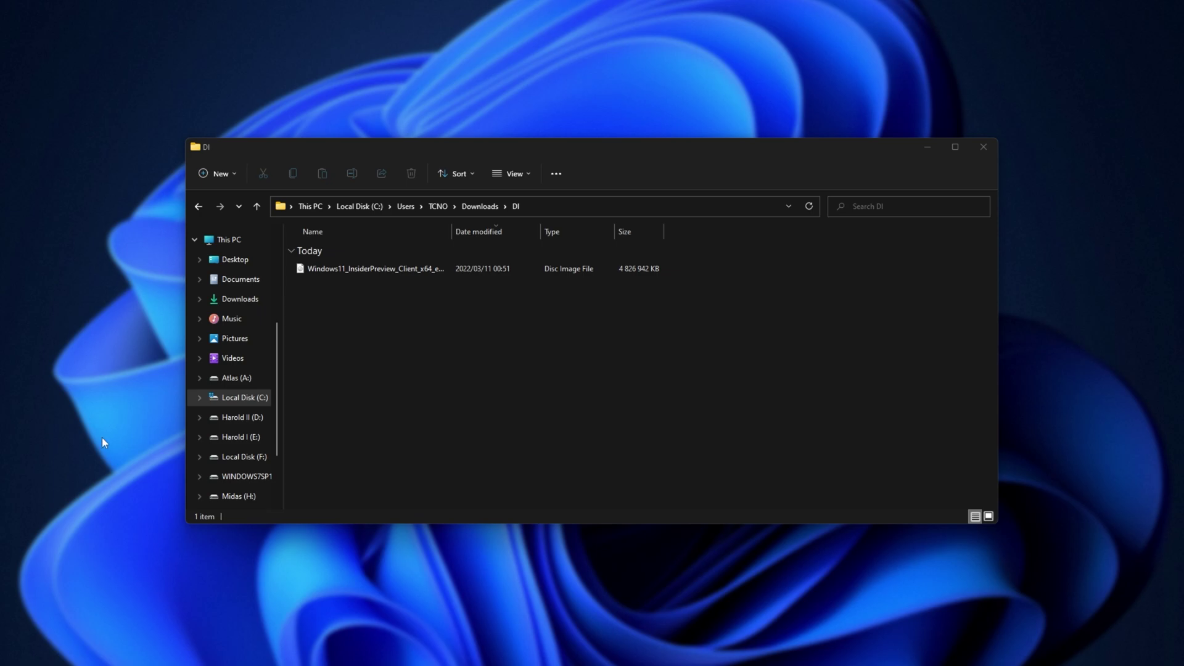
{"action": "right_click", "coordinate": [367, 275]}
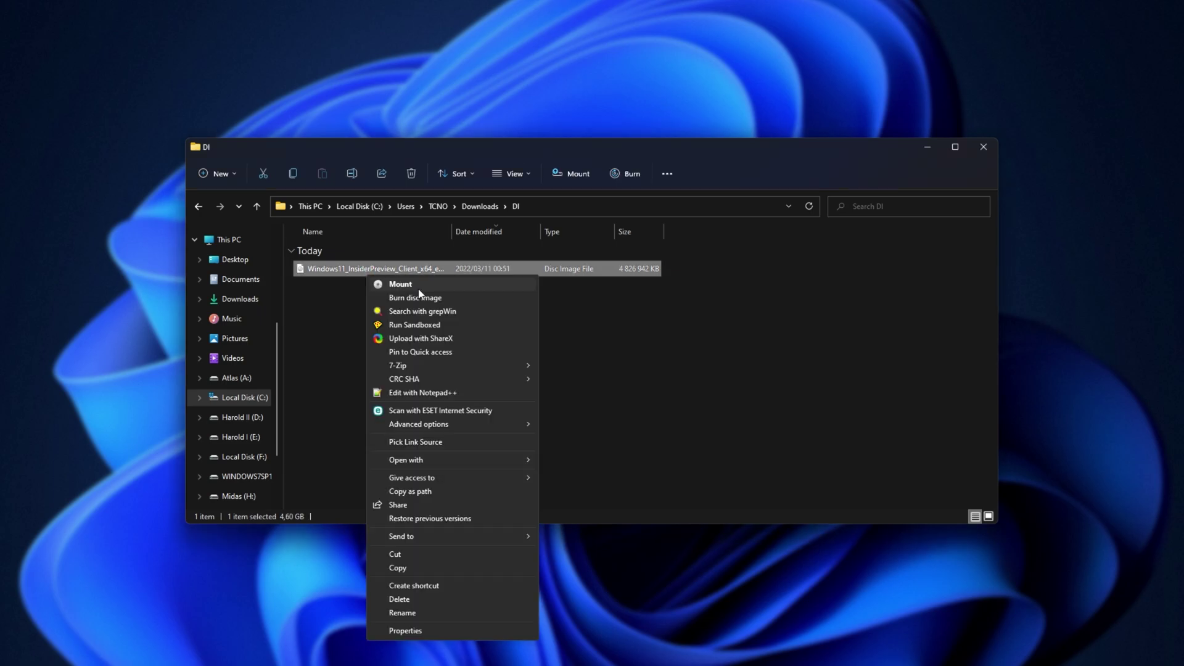
{"action": "left_click", "coordinate": [418, 288]}
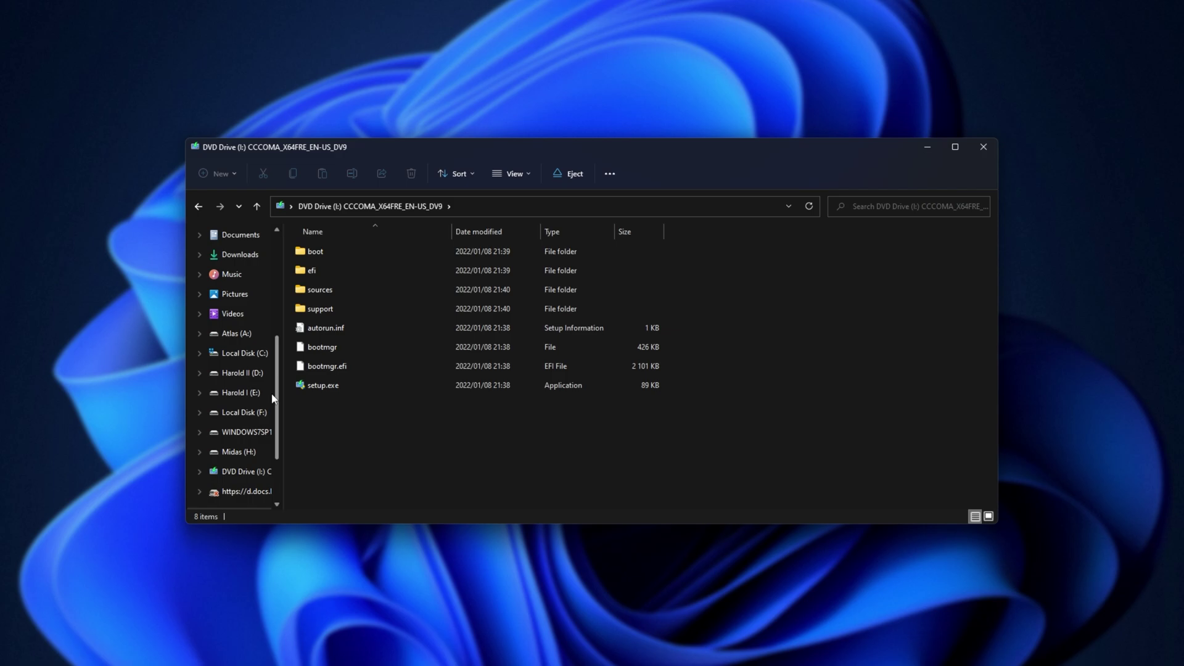
{"action": "scroll", "coordinate": [272, 399], "scroll_direction": "down", "scroll_amount": 2}
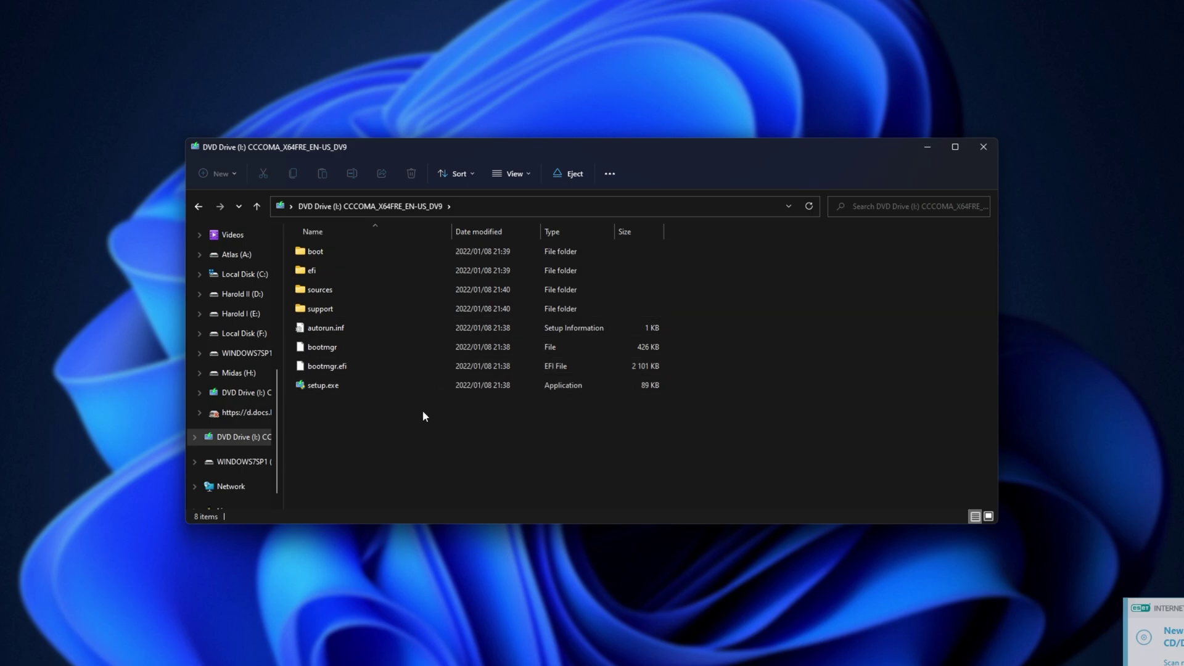
{"action": "left_click", "coordinate": [353, 393]}
{"action": "left_click", "coordinate": [353, 388]}
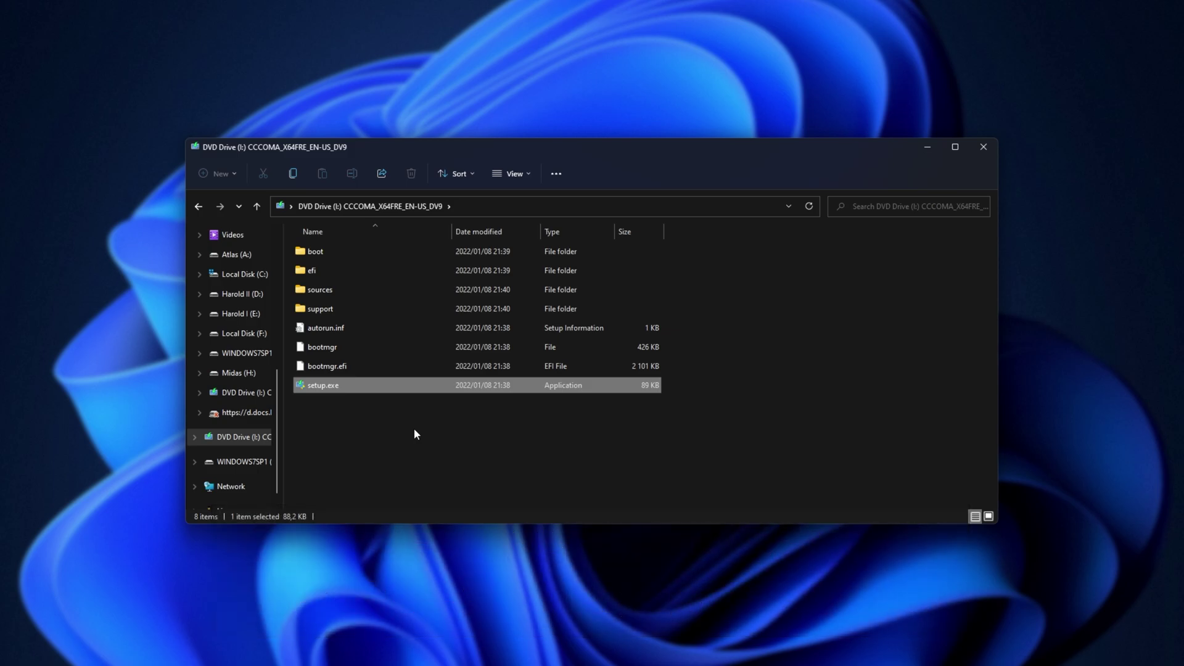
{"action": "scroll", "coordinate": [239, 441], "scroll_direction": "up", "scroll_amount": 5}
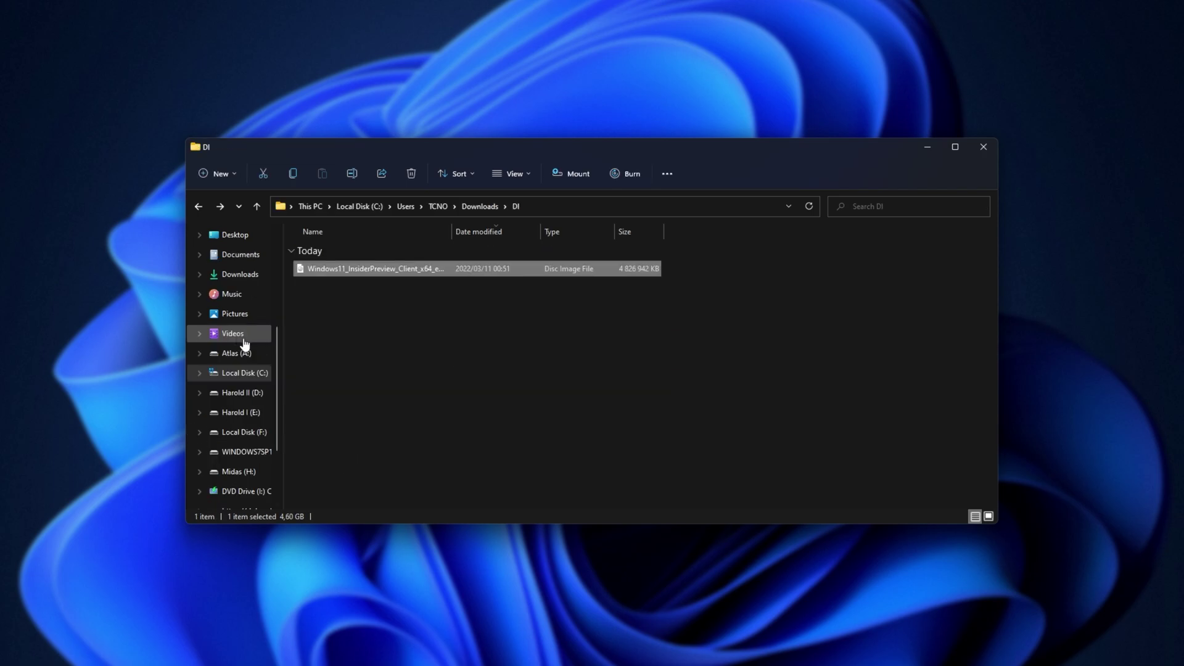
{"action": "left_click", "coordinate": [258, 432]}
{"action": "right_click", "coordinate": [235, 432]}
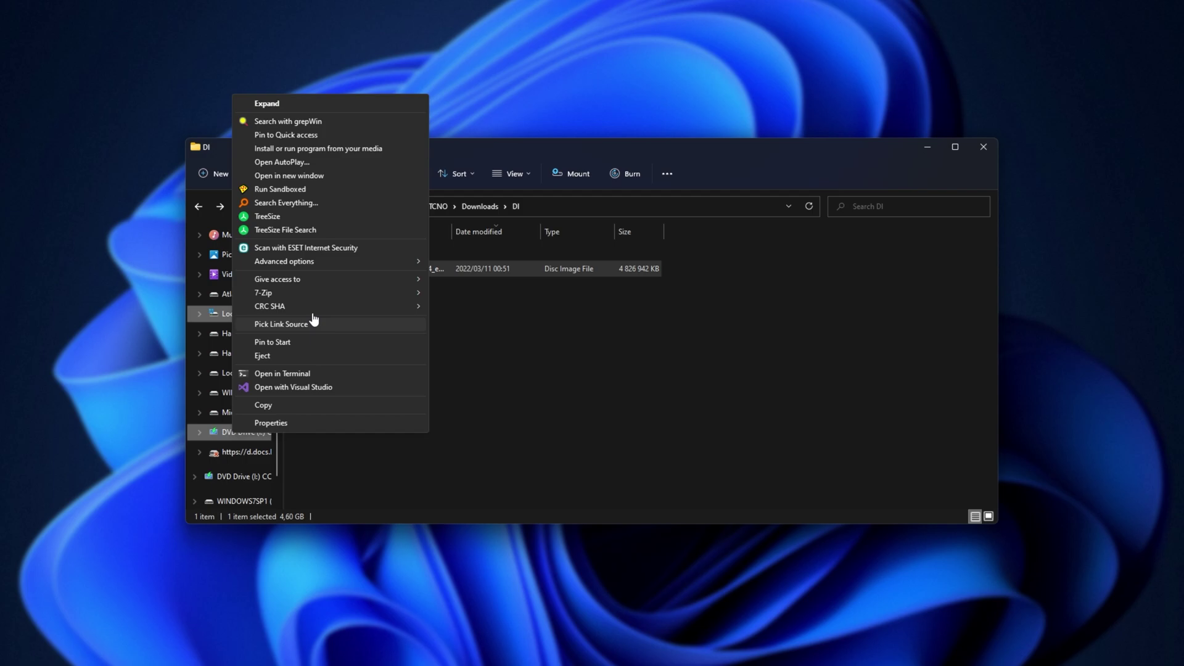
{"action": "left_click", "coordinate": [289, 356]}
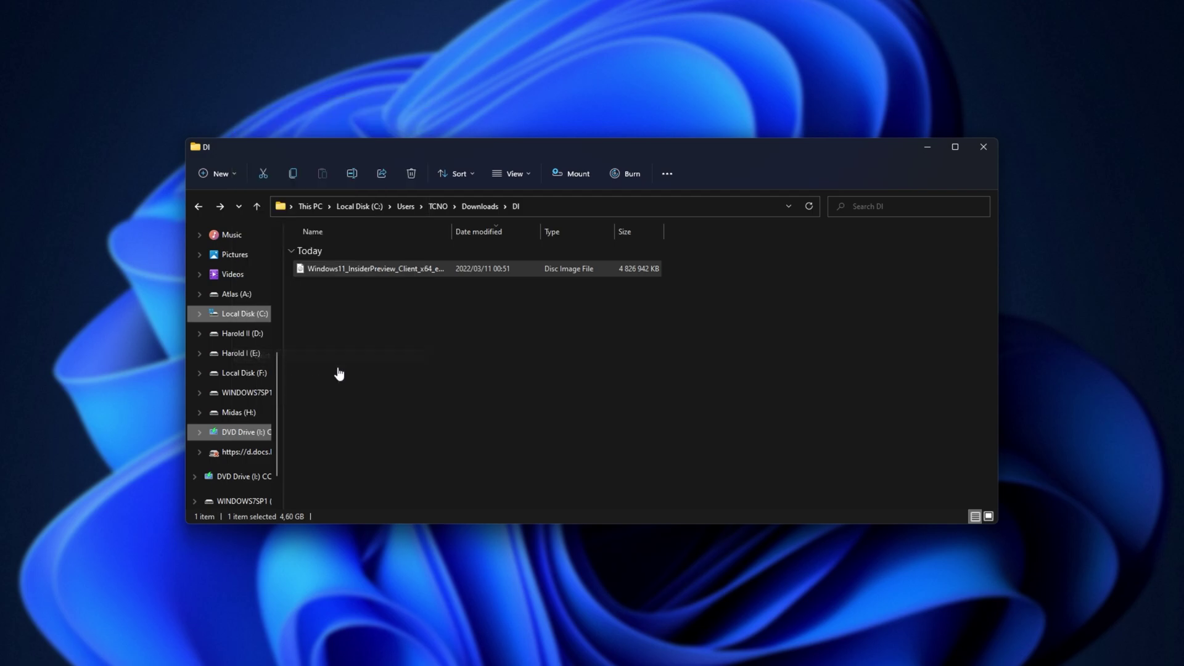
{"action": "scroll", "coordinate": [265, 412], "scroll_direction": "up", "scroll_amount": 2}
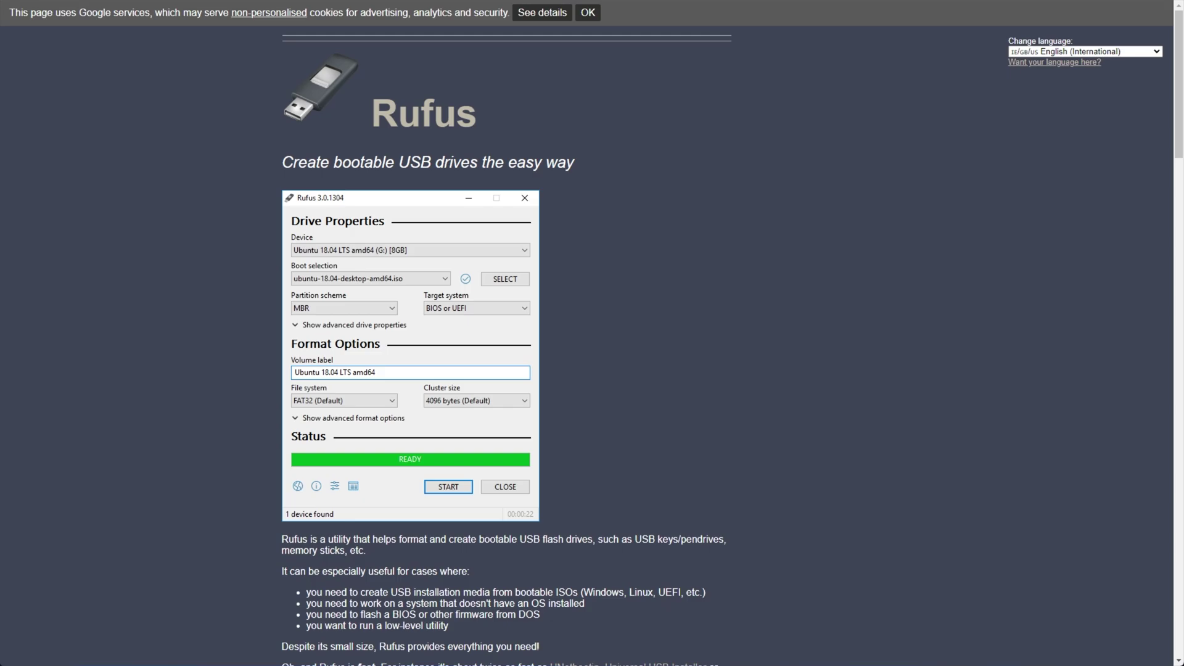
Step: Download Rufus 3.17 from the Download section of the Rufus site
{"action": "scroll", "coordinate": [896, 282], "scroll_direction": "down", "scroll_amount": 9}
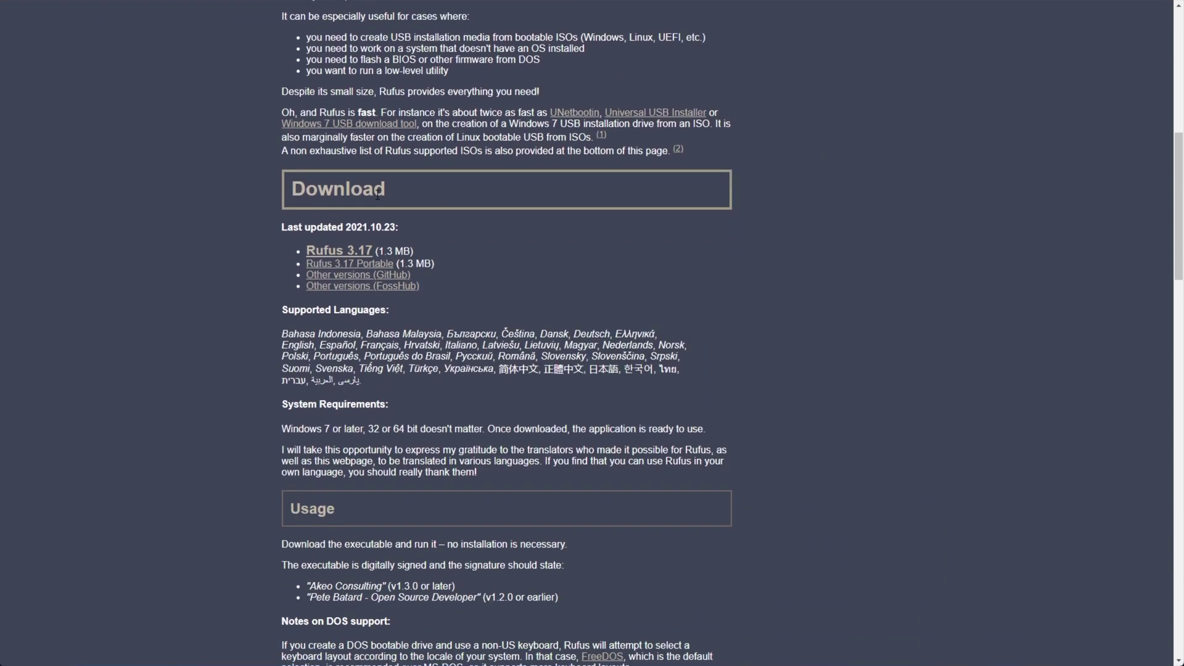
{"action": "left_click", "coordinate": [348, 255]}
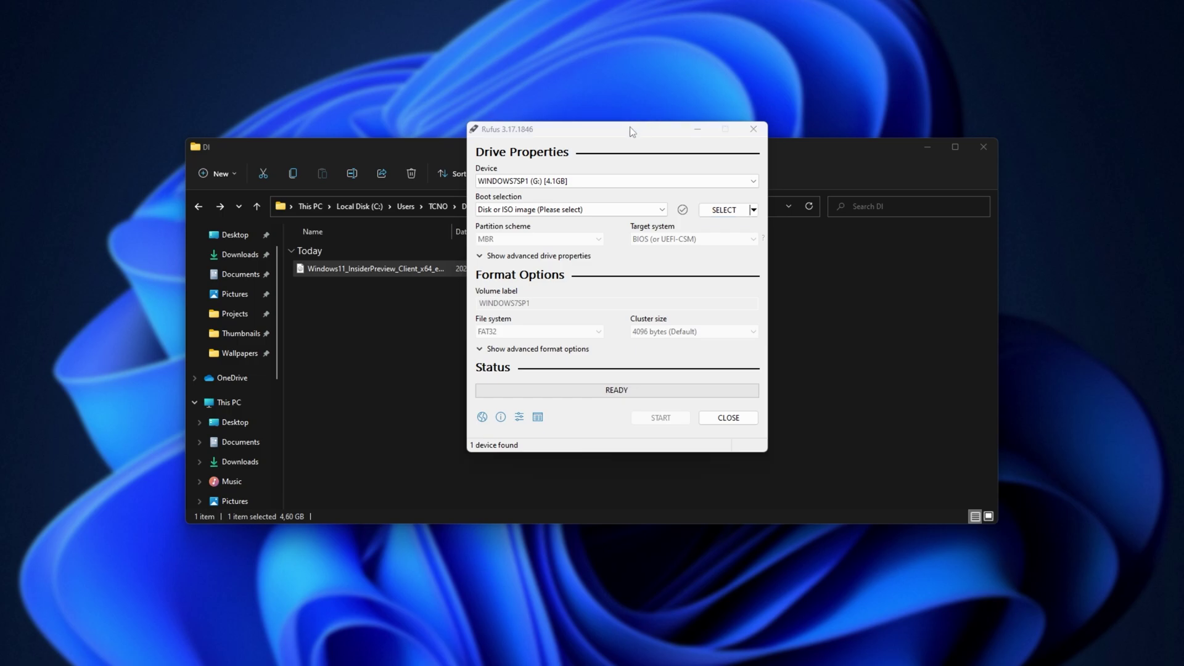
Step: Keep WINDOWS7SP1 (G:) as the Rufus target device
{"action": "left_click_drag", "start_coordinate": [617, 125], "coordinate": [592, 170]}
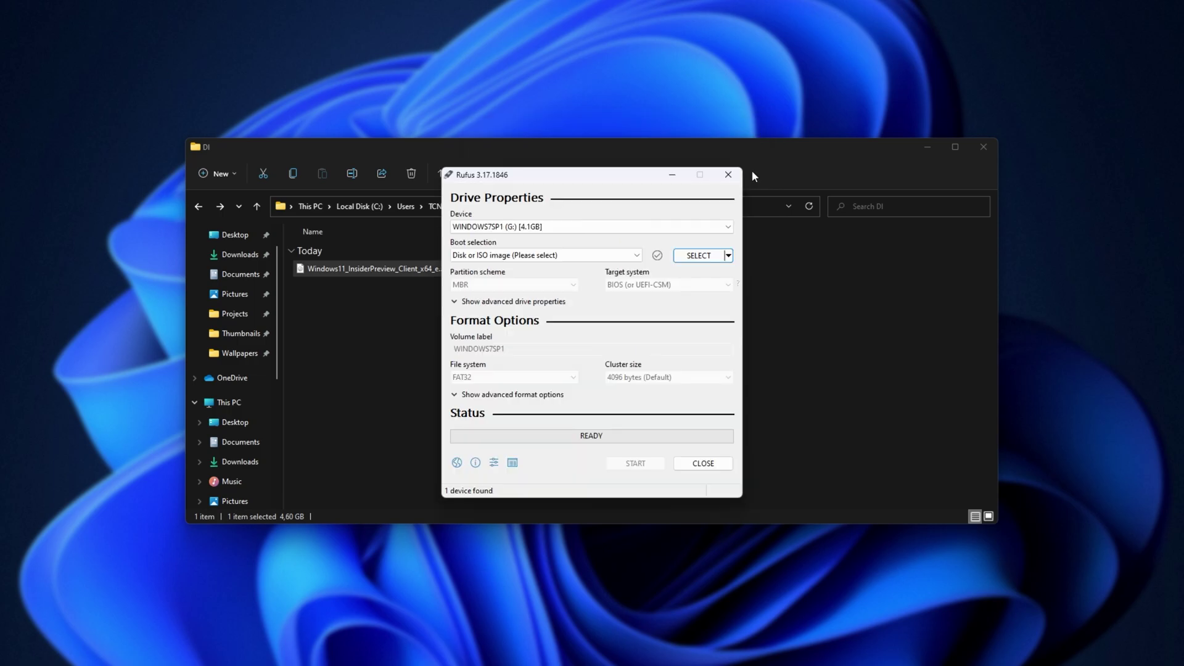
{"action": "left_click", "coordinate": [521, 228]}
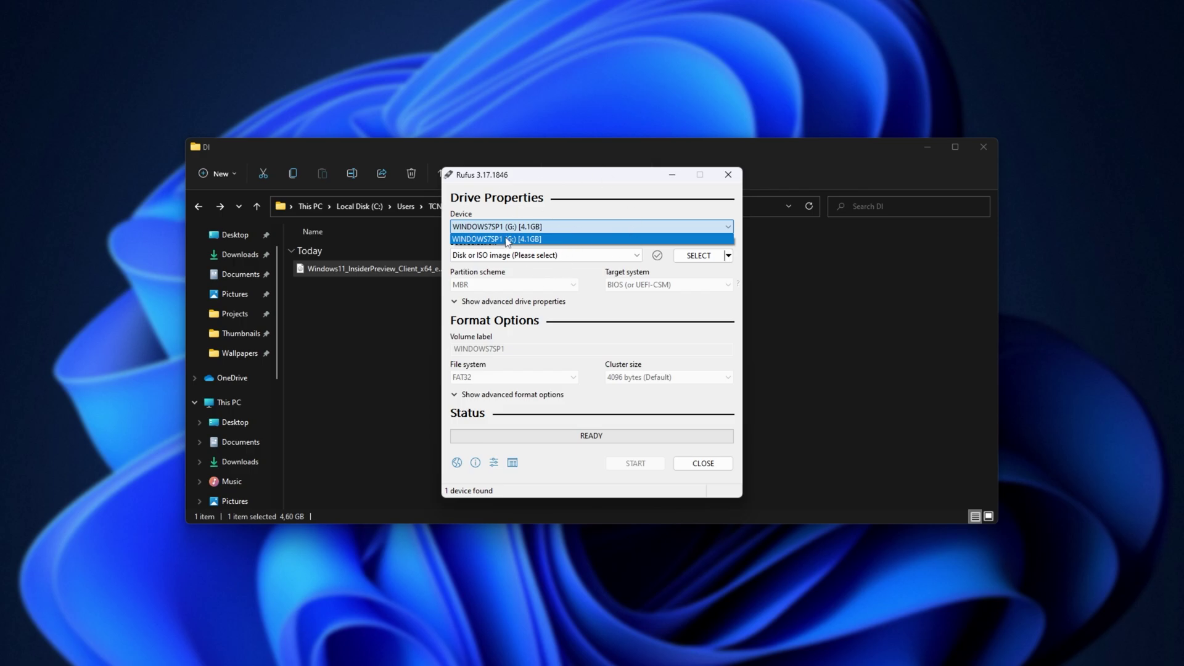
{"action": "left_click", "coordinate": [529, 239]}
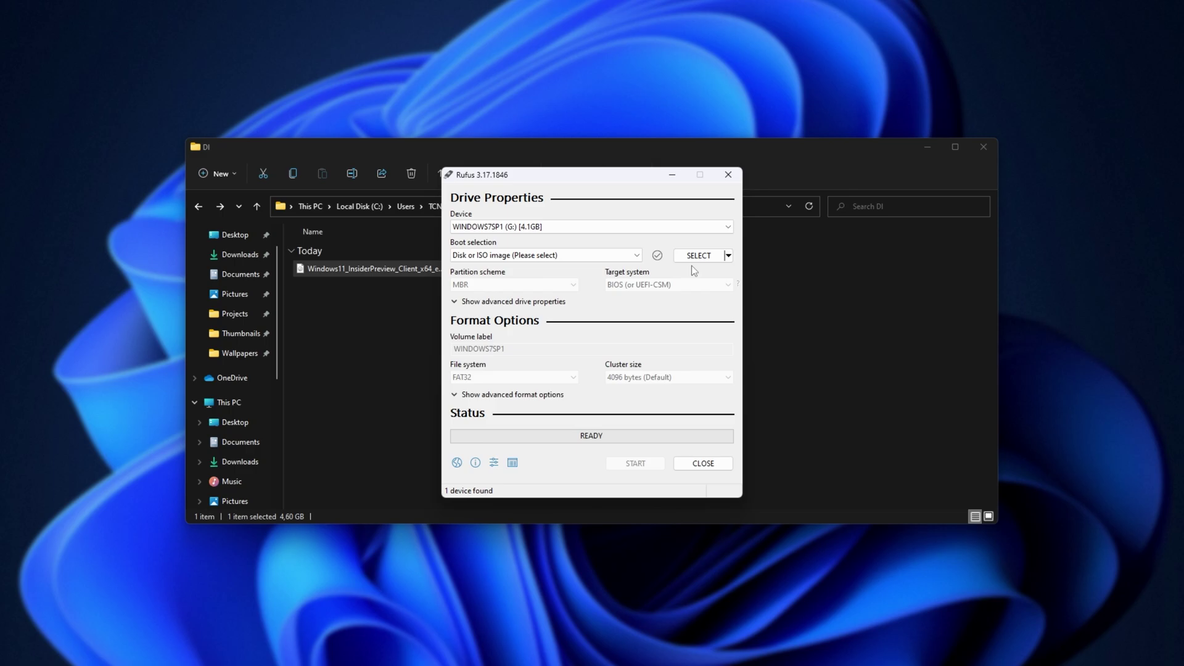
Step: Load Windows11_InsiderPreview_Client_x64_en-us_22533.iso as the Rufus boot image
{"action": "left_click", "coordinate": [728, 256]}
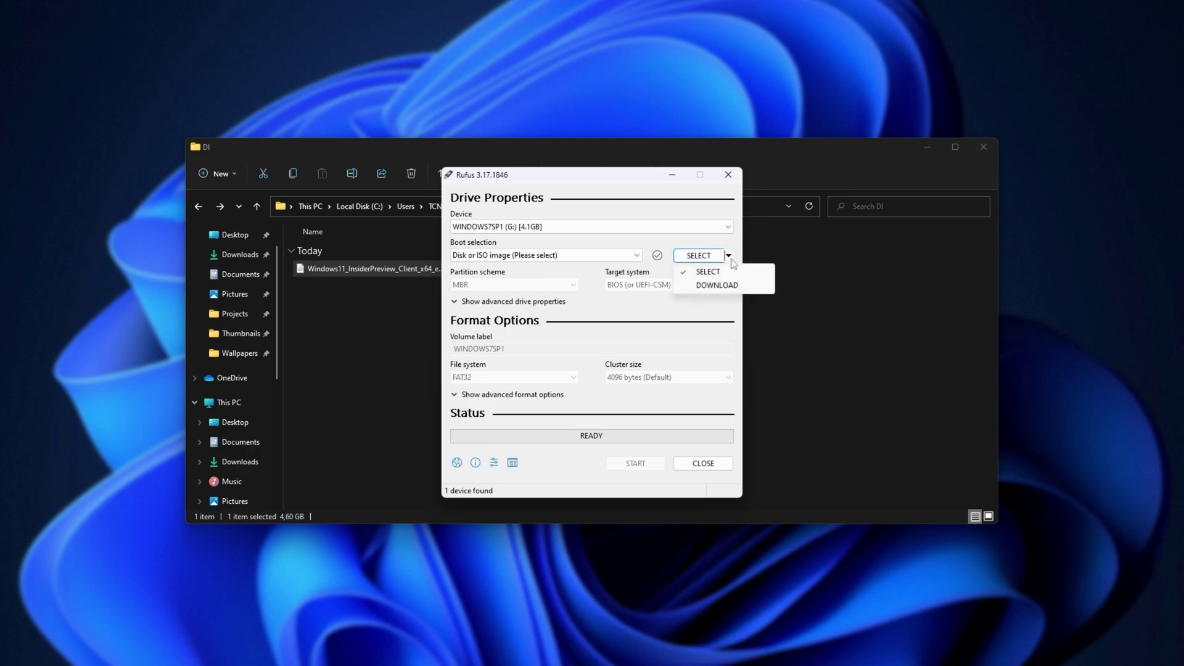
{"action": "left_click", "coordinate": [727, 272]}
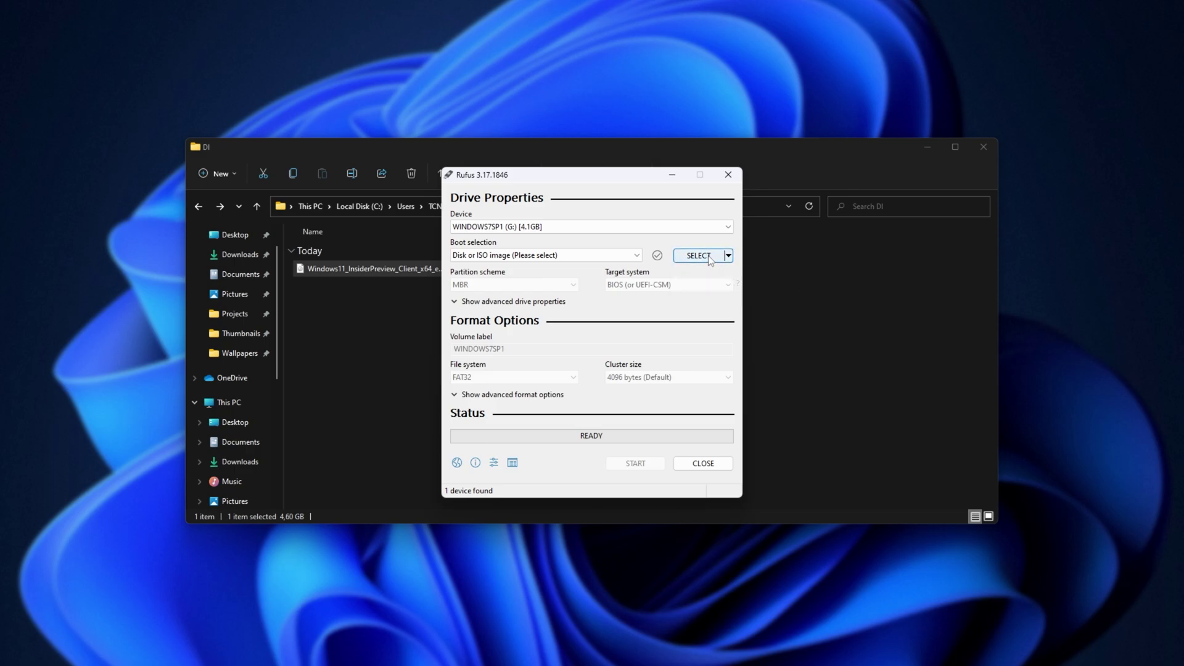
{"action": "left_click", "coordinate": [710, 259]}
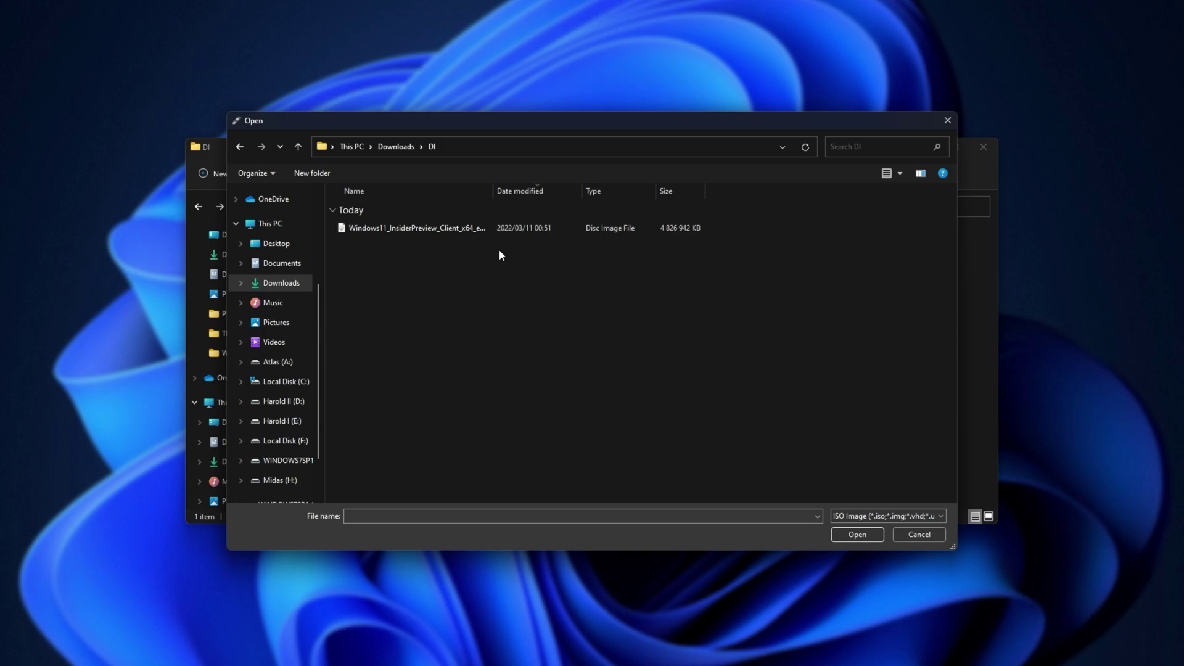
{"action": "left_click", "coordinate": [459, 228]}
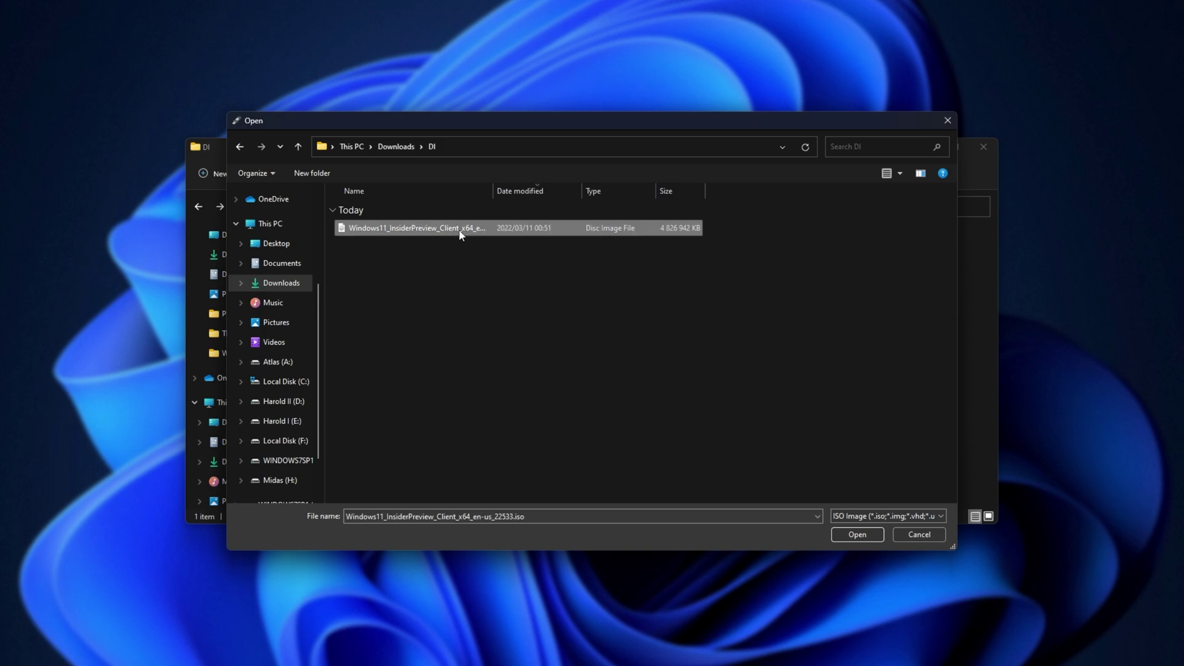
{"action": "double_click", "coordinate": [411, 231]}
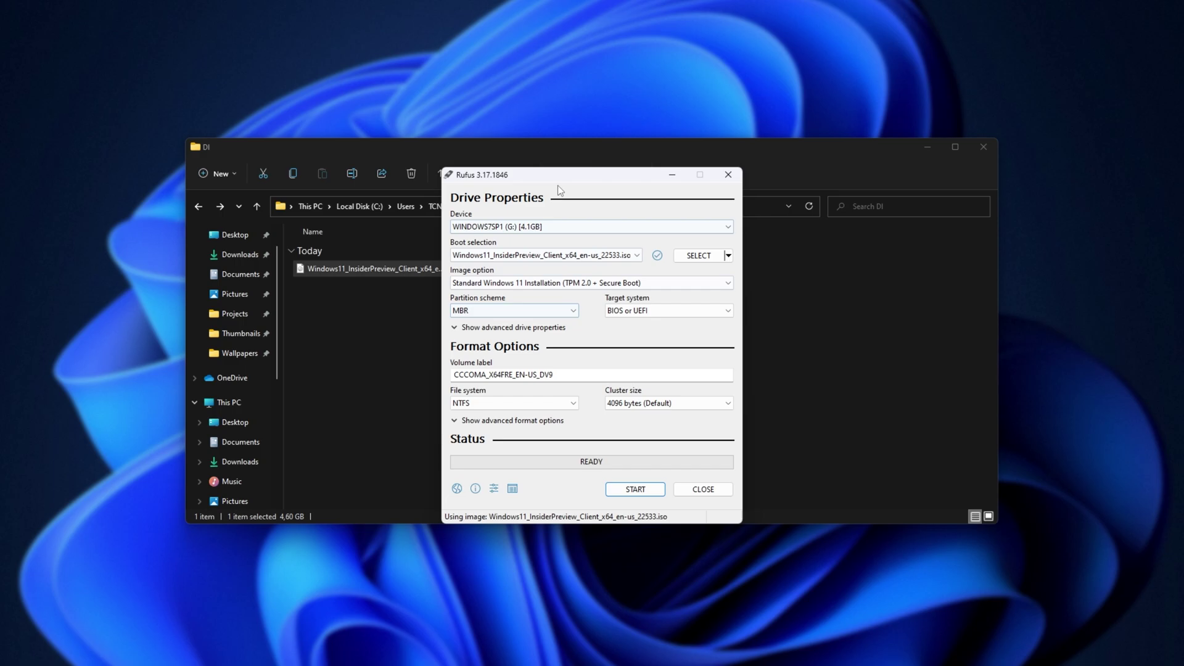
{"action": "left_click_drag", "start_coordinate": [557, 182], "coordinate": [558, 170]}
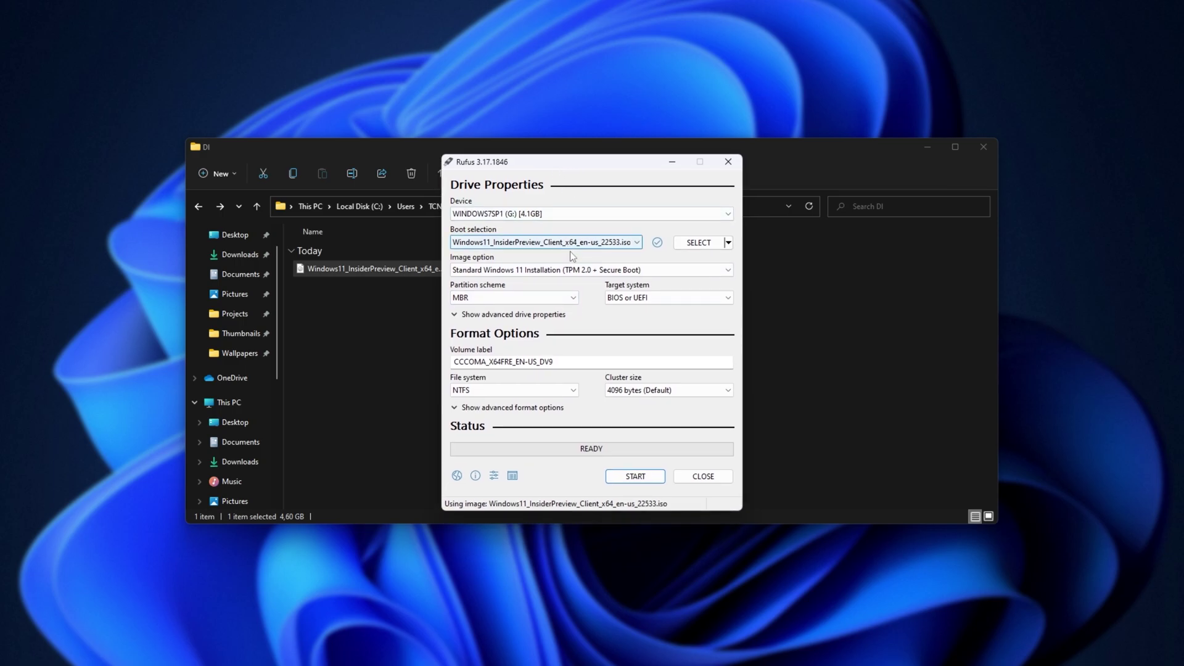
Step: Choose Extended Windows 11 Installation (no TPM / no Secure Boot), keeping MBR partitioning
{"action": "left_click", "coordinate": [539, 268]}
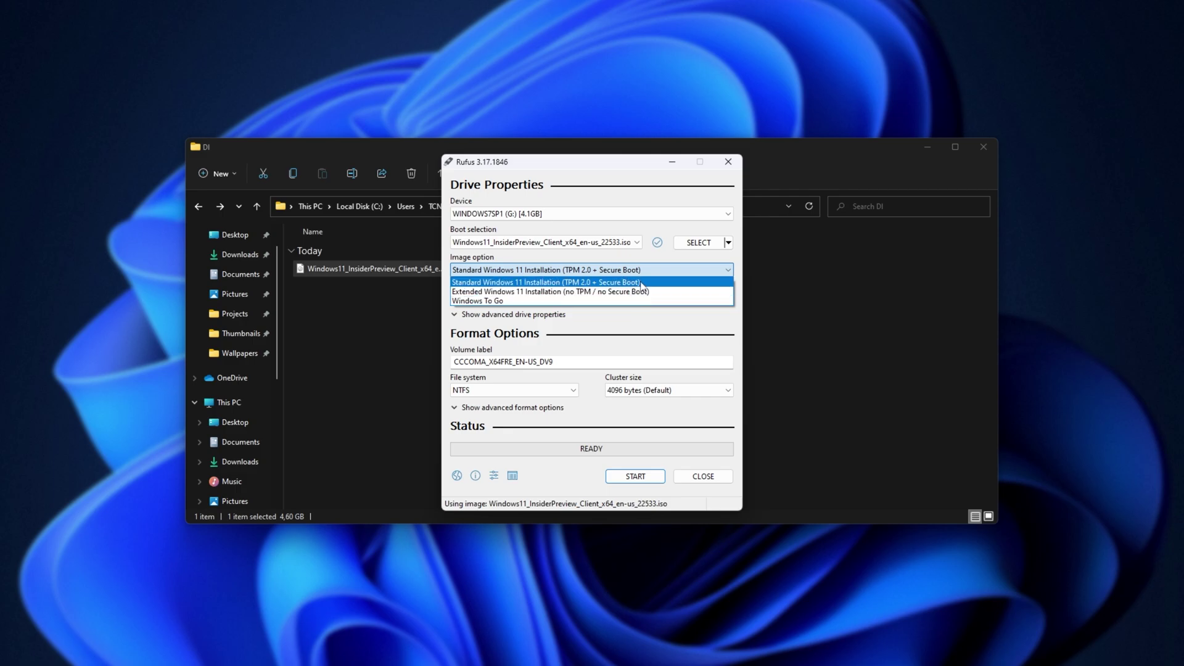
{"action": "left_click", "coordinate": [639, 292]}
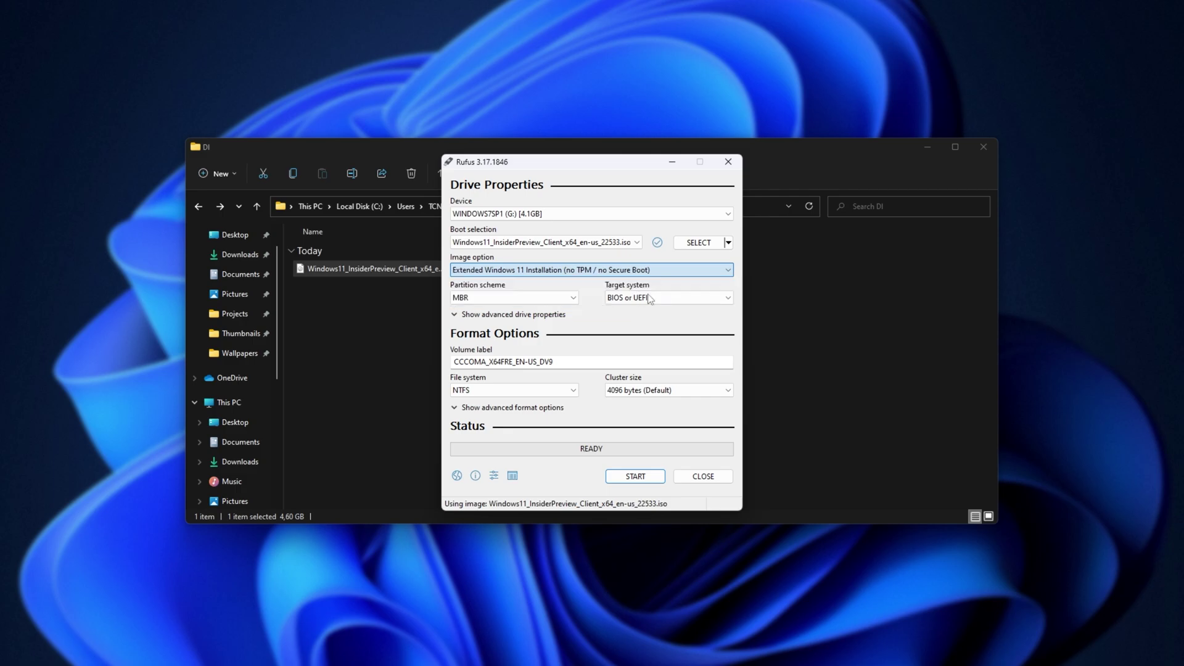
{"action": "key", "text": "Tab"}
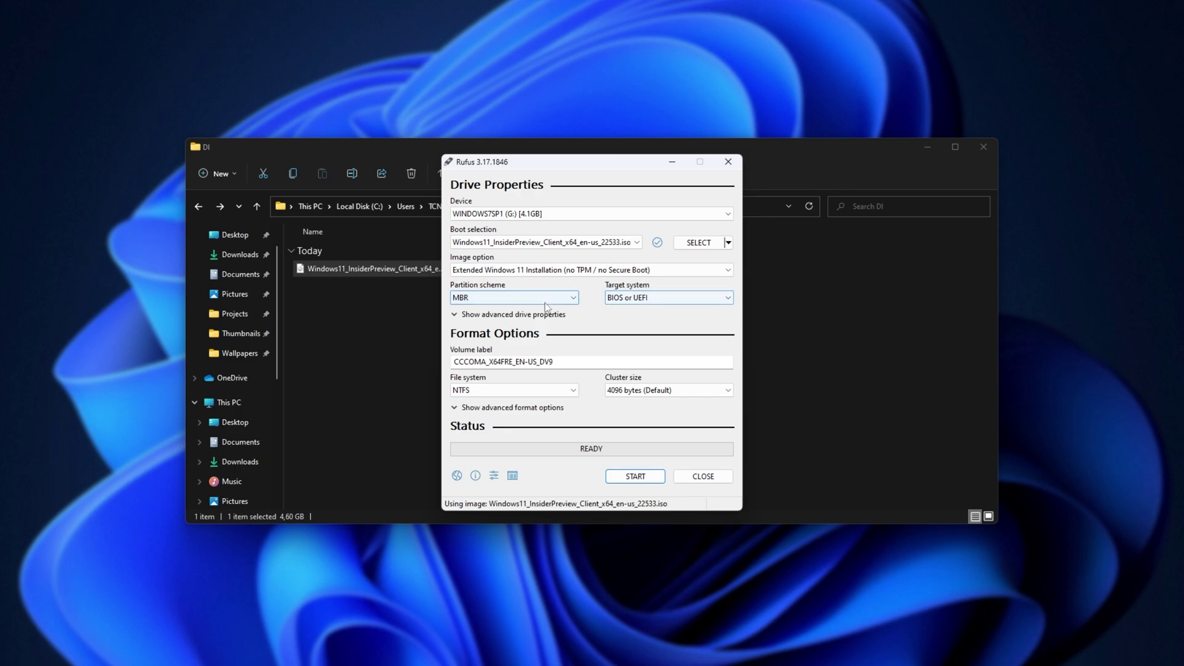
{"action": "key", "text": "alt+Down"}
{"action": "left_click", "coordinate": [646, 301]}
Step: Review advanced drive properties and restore the volume label CCCOMA_X64FRE_EN-US_DV9 after a trial edit
{"action": "left_click", "coordinate": [534, 315]}
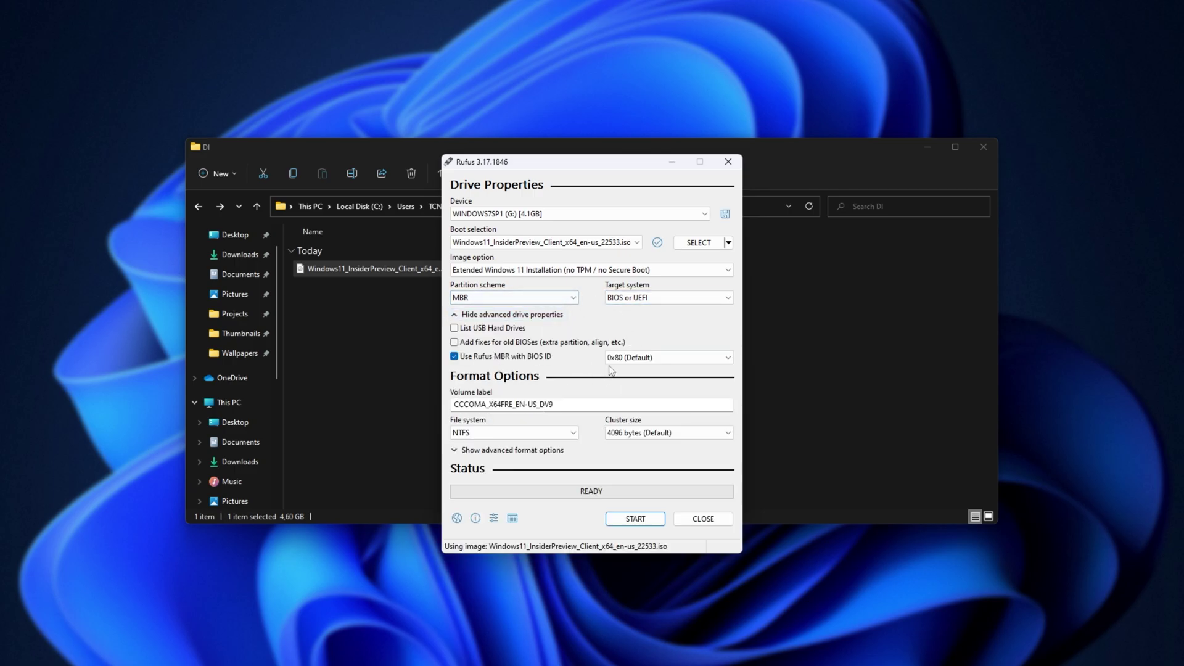
{"action": "left_click", "coordinate": [571, 314]}
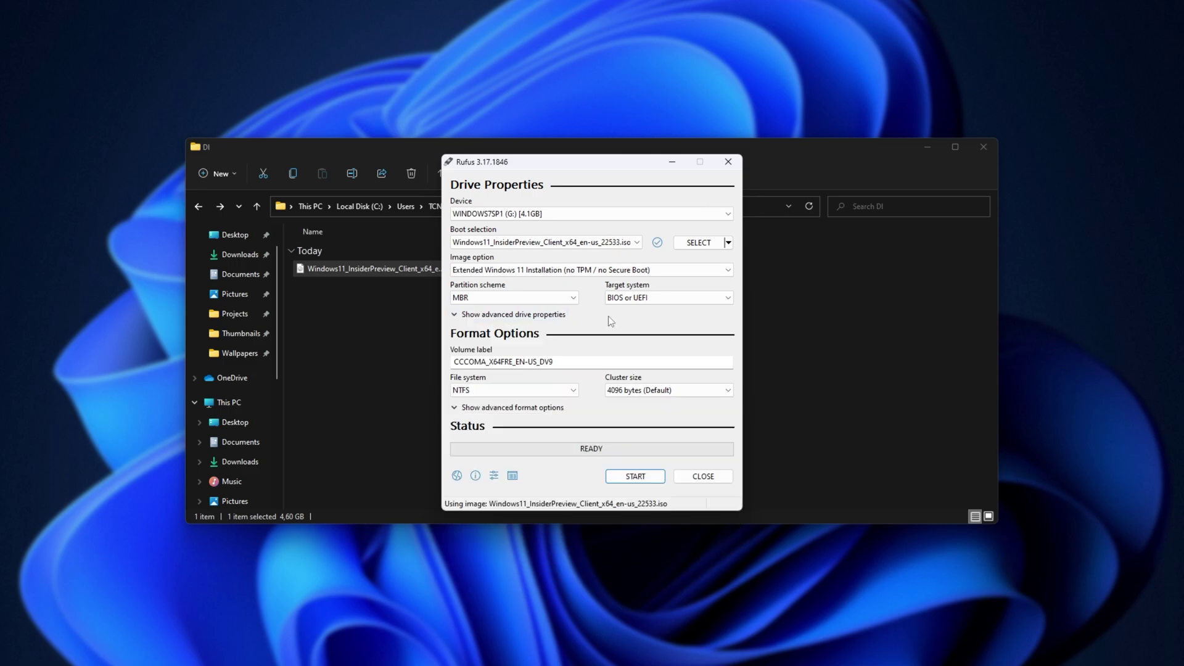
{"action": "left_click", "coordinate": [591, 362]}
{"action": "key", "text": "ctrl+a"}
{"action": "type", "text": "a"}
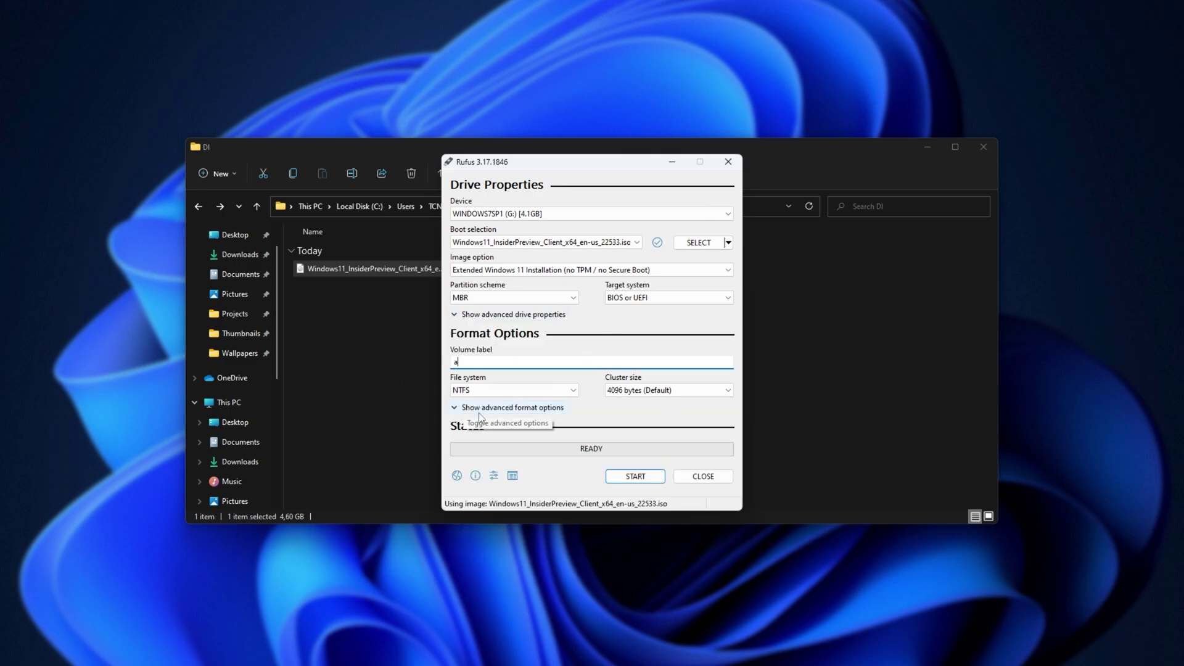
{"action": "type", "text": "aa"}
{"action": "key", "text": "ctrl+z"}
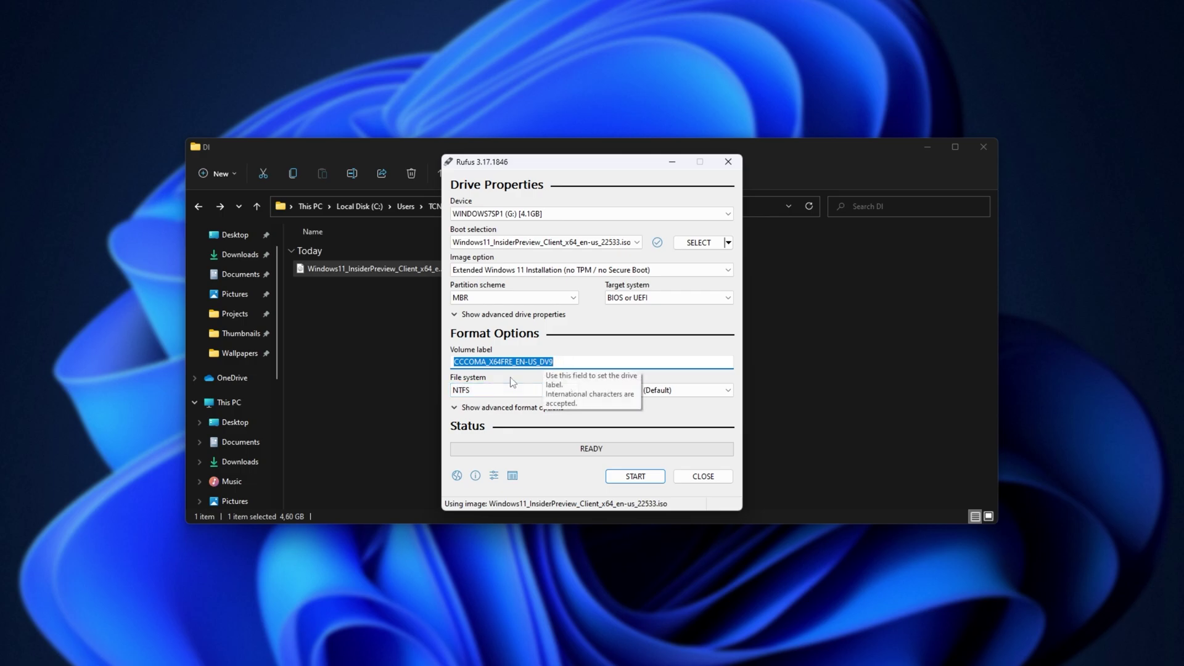
Step: Review cluster size and advanced format options, leaving 4096-byte clusters and Quick format unchanged
{"action": "left_click", "coordinate": [662, 392]}
{"action": "left_click", "coordinate": [493, 407]}
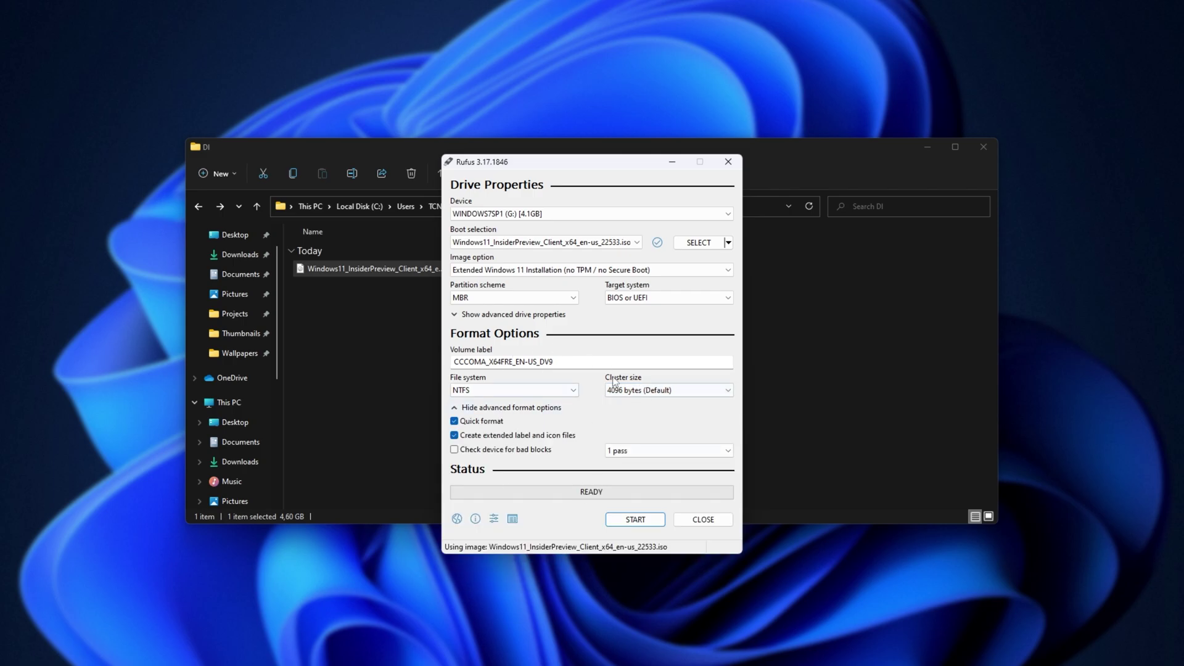
{"action": "left_click", "coordinate": [569, 407]}
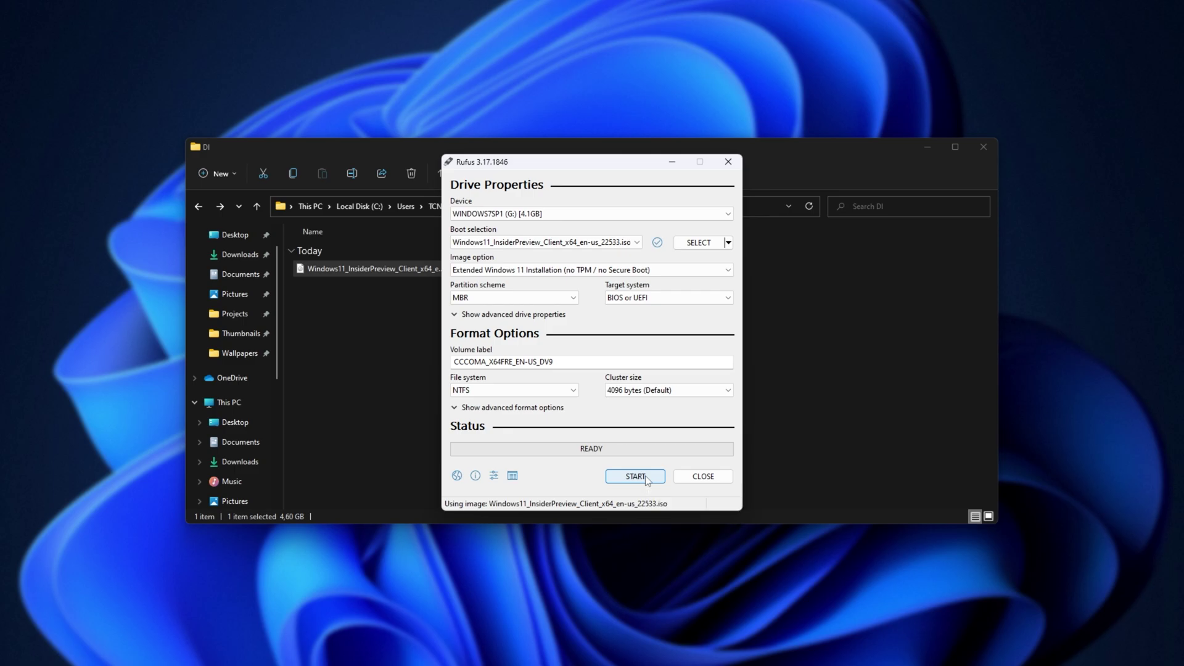
Step: Close Rufus without writing, then mount the Insider Preview ISO as DVD Drive (I:)
{"action": "left_click", "coordinate": [692, 477]}
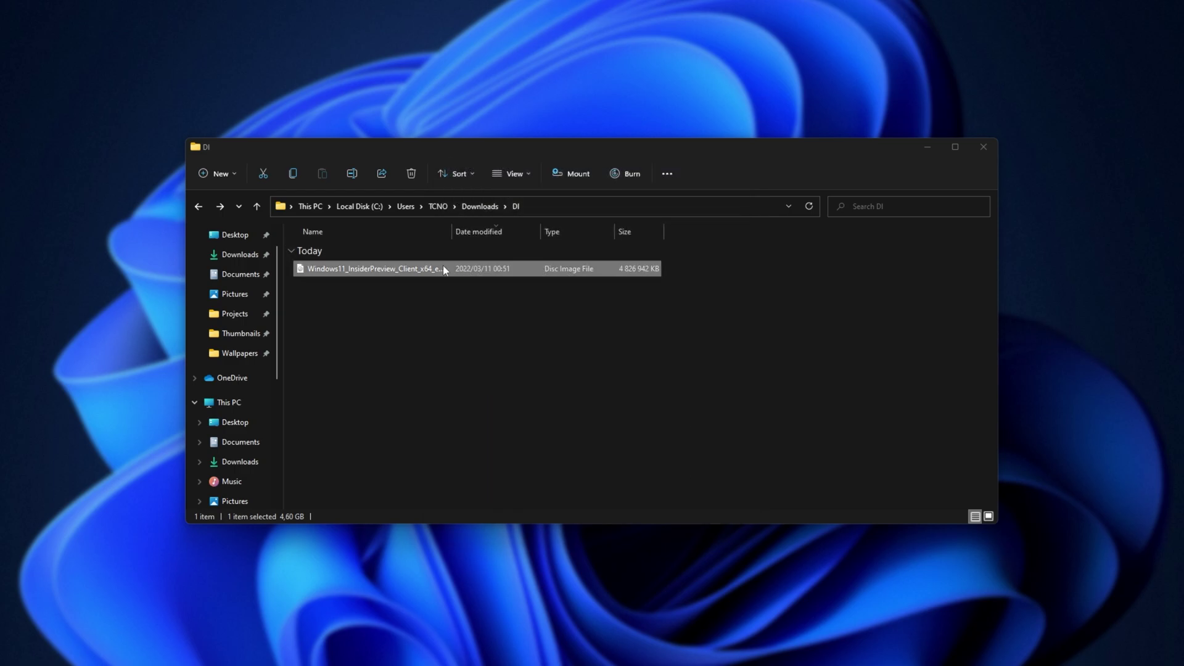
{"action": "right_click", "coordinate": [406, 271]}
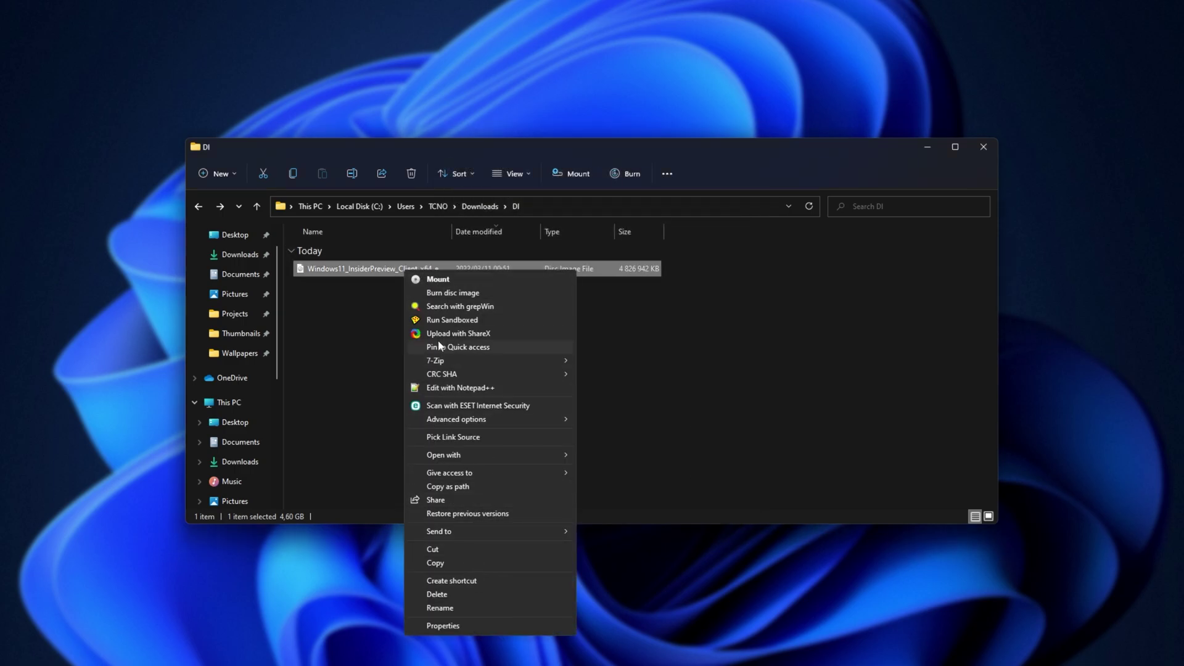
{"action": "left_click", "coordinate": [463, 279]}
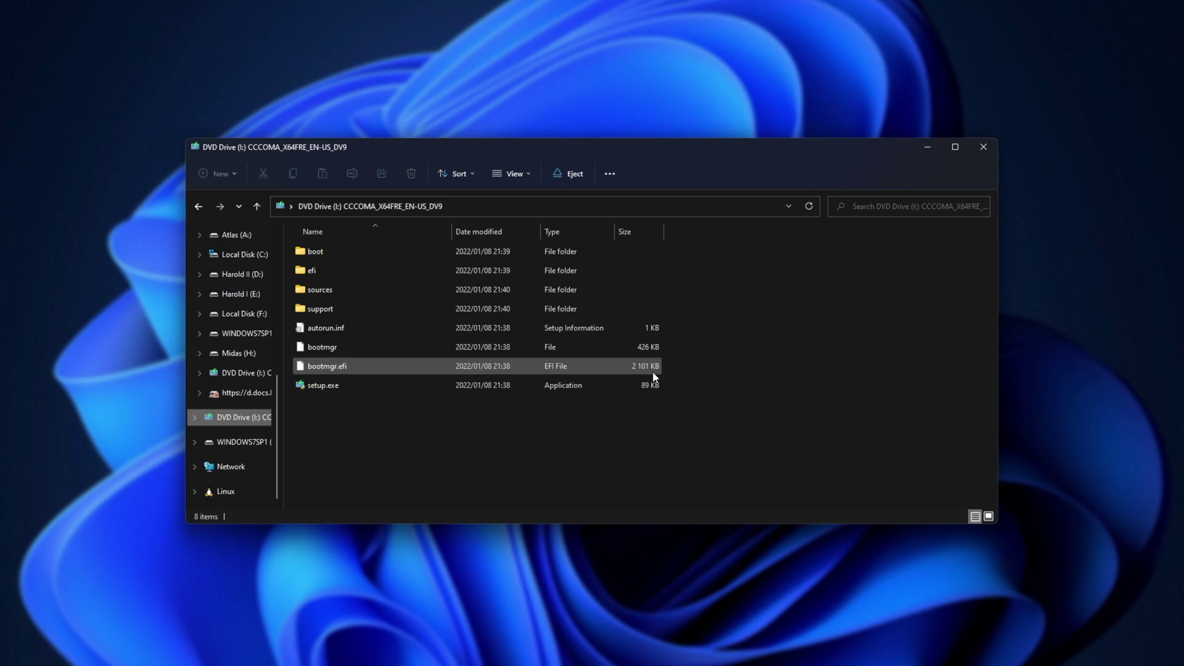
Step: Select setup.exe in the mounted DVD Drive (I:)
{"action": "left_click", "coordinate": [346, 383]}
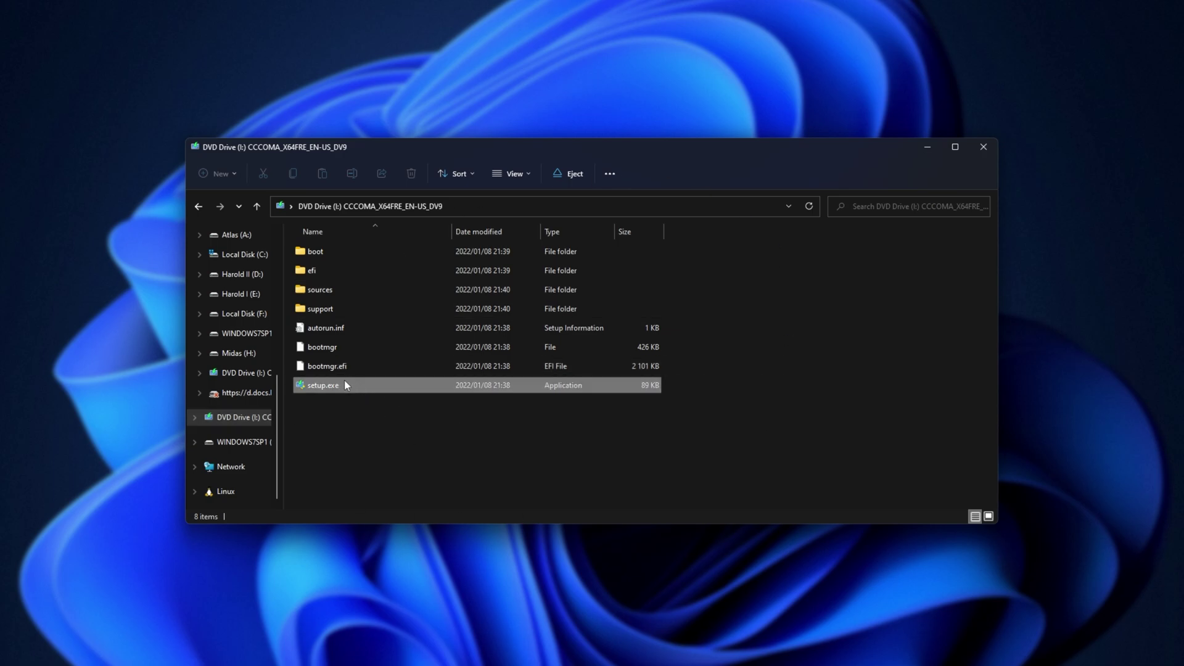